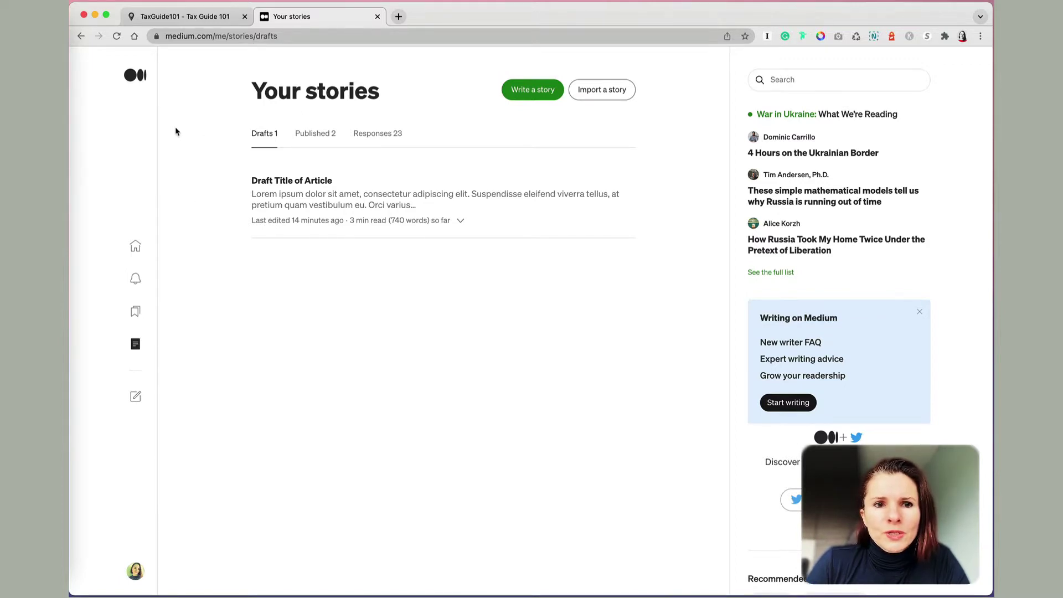
Step: Check the TaxGuide101 site, view Medium's two published stories, then return to the blog
{"action": "left_click", "coordinate": [186, 17]}
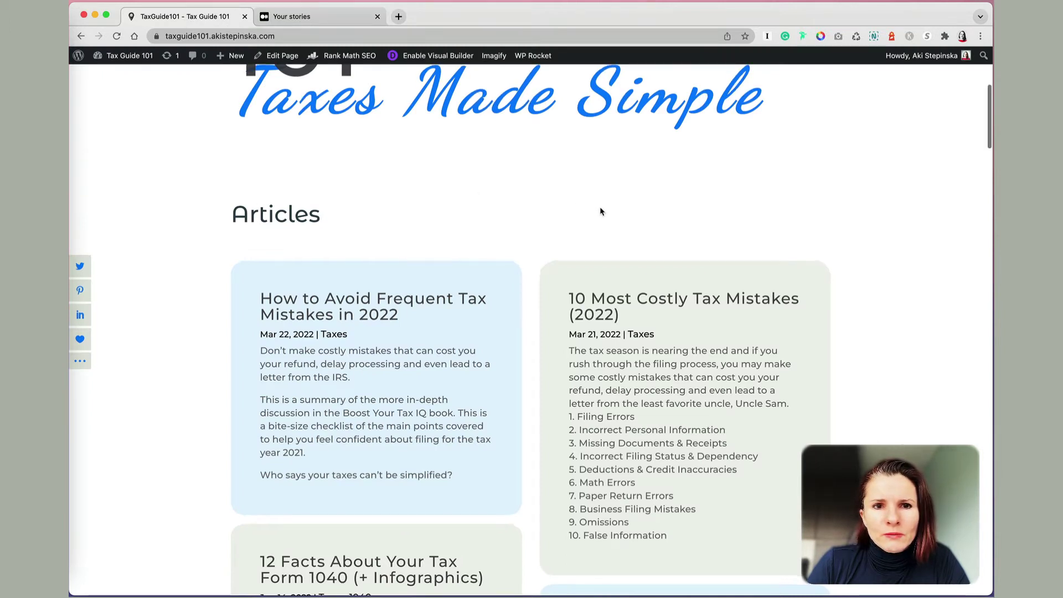
{"action": "scroll", "coordinate": [601, 211], "scroll_direction": "down", "scroll_amount": 3}
{"action": "scroll", "coordinate": [601, 208], "scroll_direction": "up", "scroll_amount": 3}
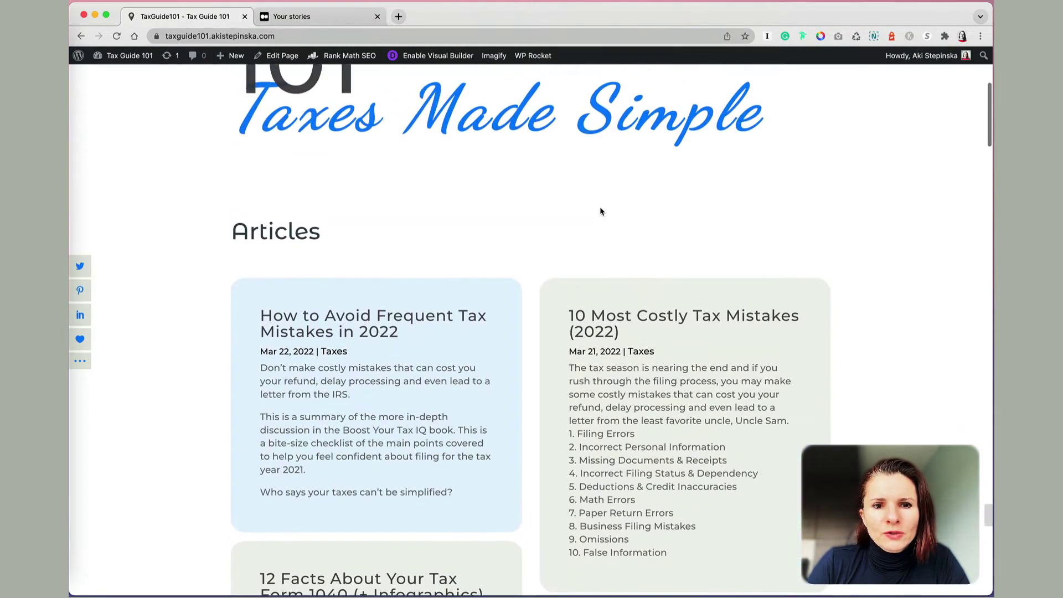
{"action": "left_click", "coordinate": [313, 18]}
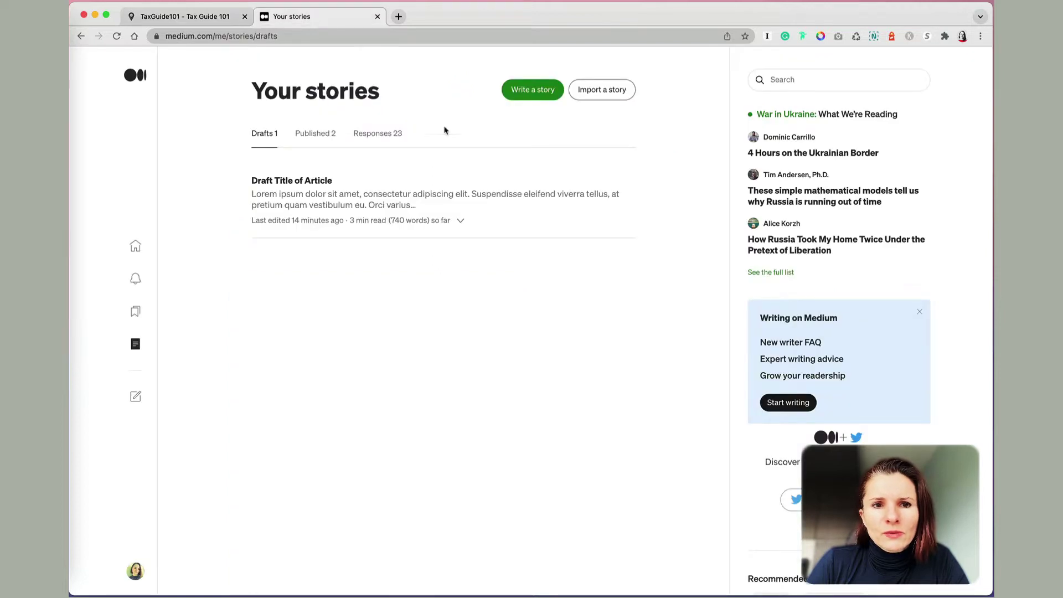
{"action": "left_click", "coordinate": [316, 135]}
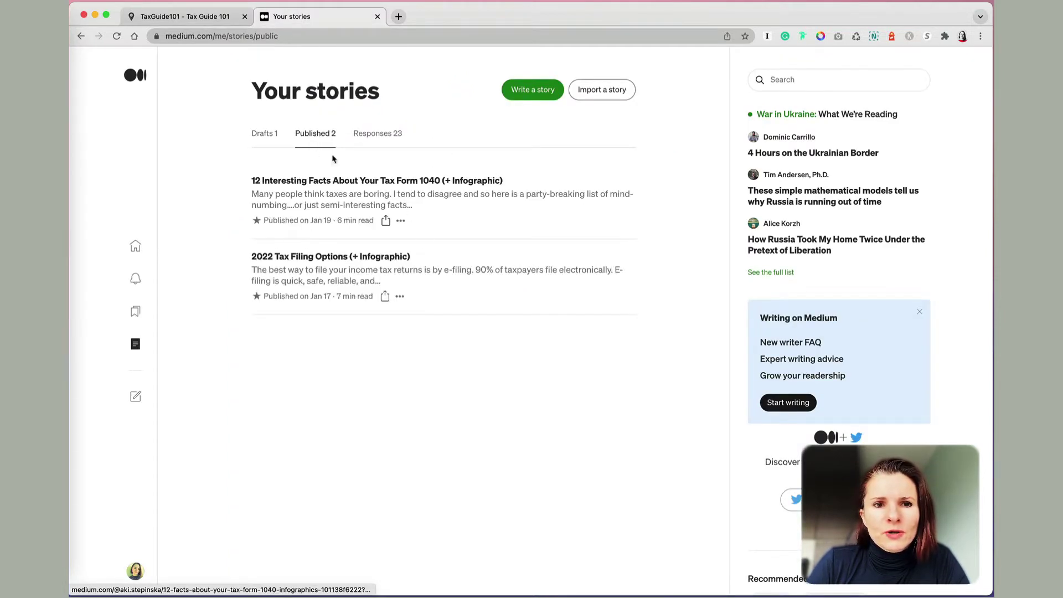
{"action": "left_click", "coordinate": [200, 19]}
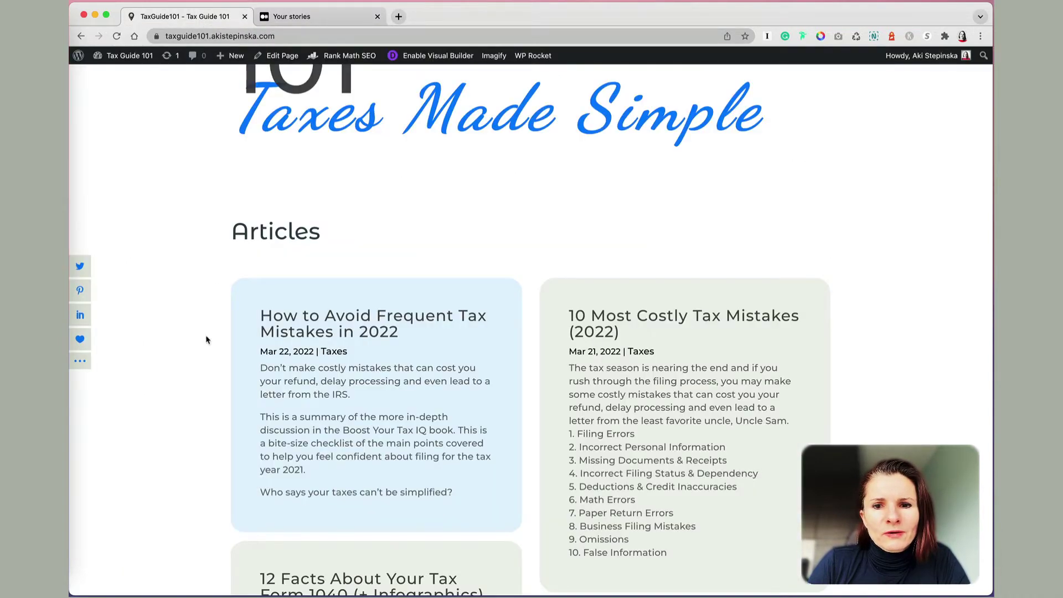
{"action": "scroll", "coordinate": [206, 339], "scroll_direction": "down", "scroll_amount": 1}
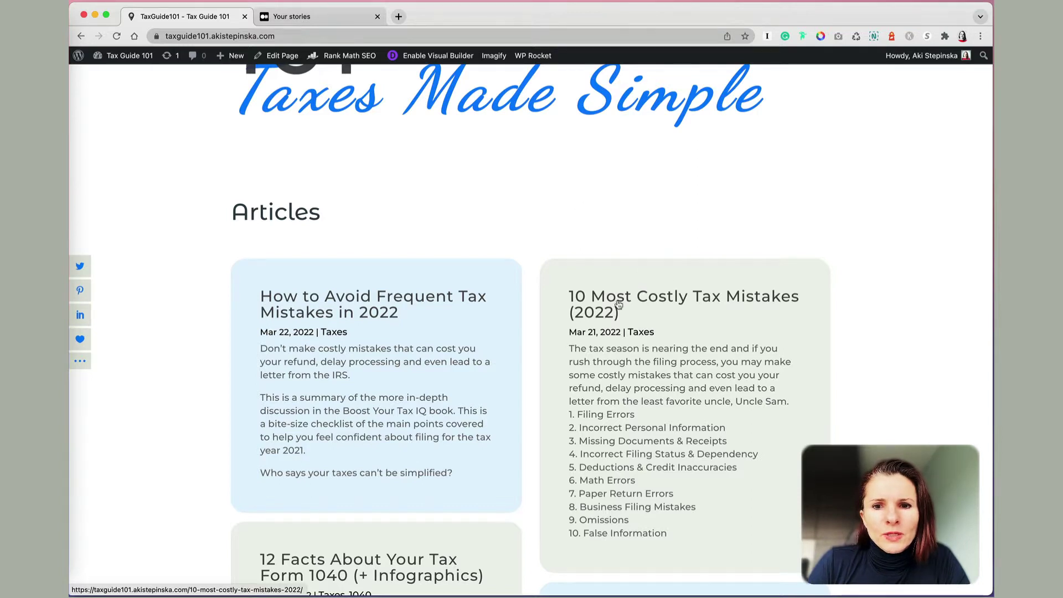
Step: Back in Medium, bring up the 'Import a story' page with its empty link field
{"action": "left_click", "coordinate": [308, 17]}
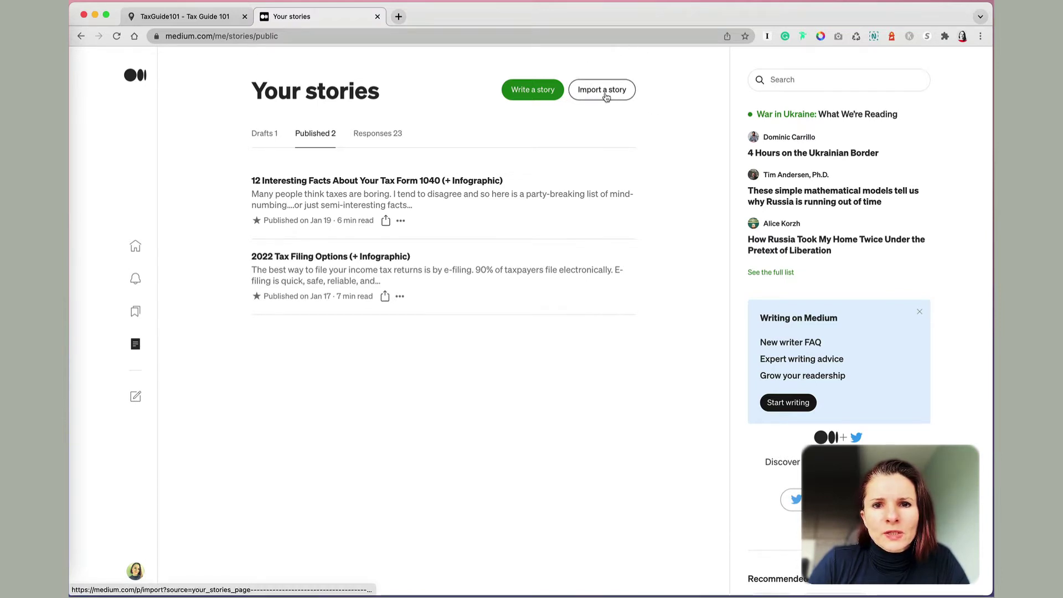
{"action": "left_click", "coordinate": [606, 97]}
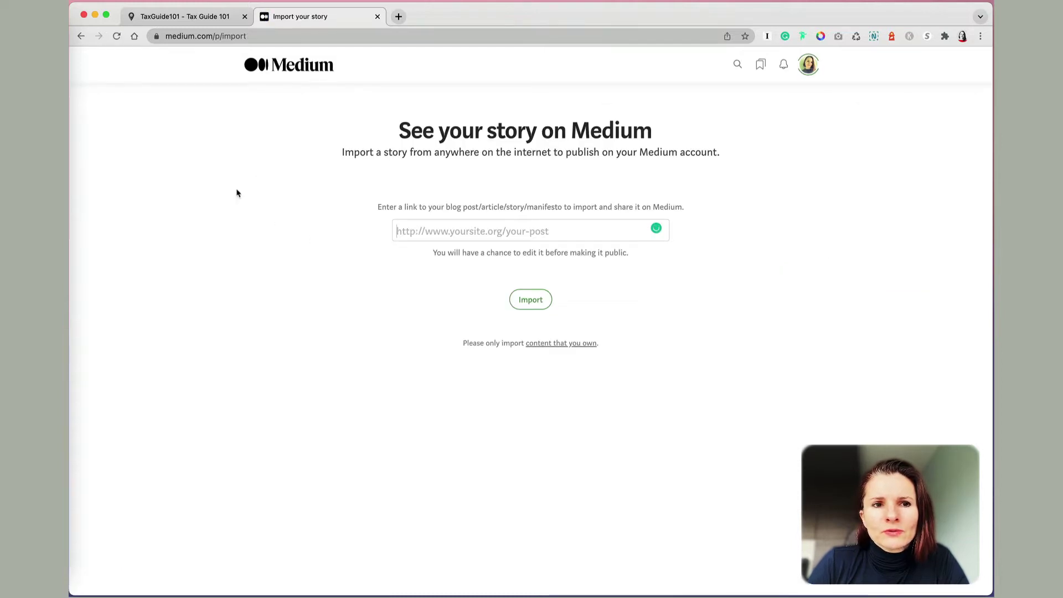
Step: Open TaxGuide101's 'How to Avoid Frequent Tax Mistakes in 2022' article and select its URL
{"action": "left_click", "coordinate": [182, 19]}
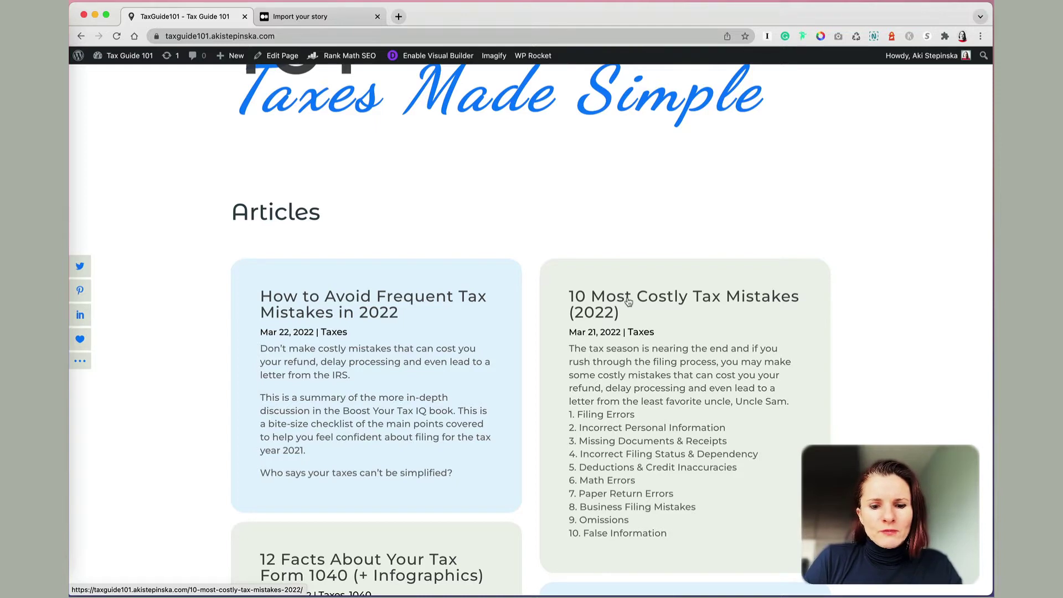
{"action": "left_click", "coordinate": [358, 303]}
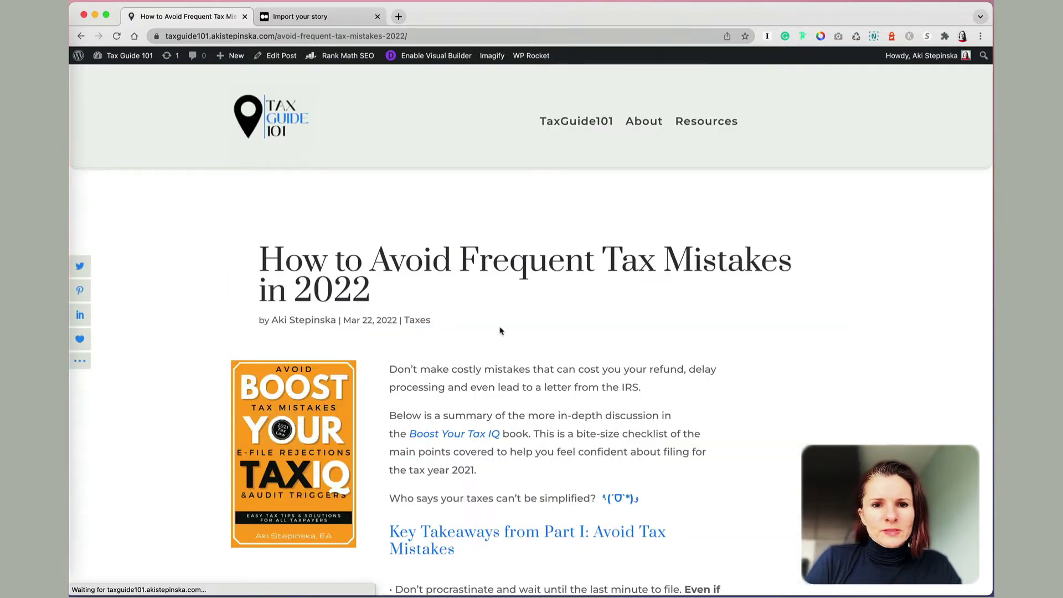
{"action": "left_click", "coordinate": [431, 36]}
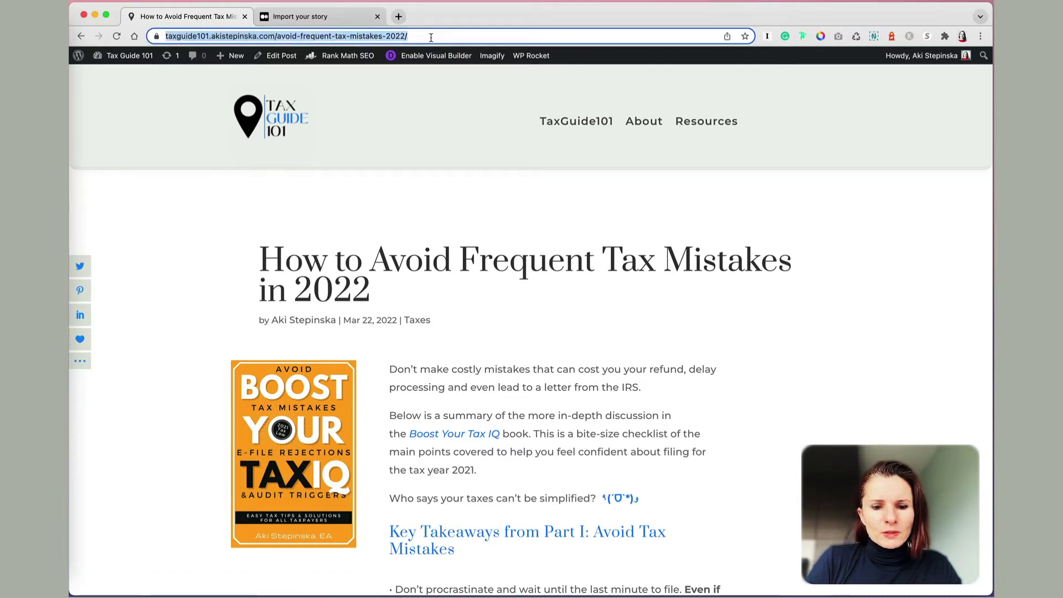
Step: Paste the tax-mistakes article URL into Medium's import field and import it
{"action": "left_click", "coordinate": [339, 22]}
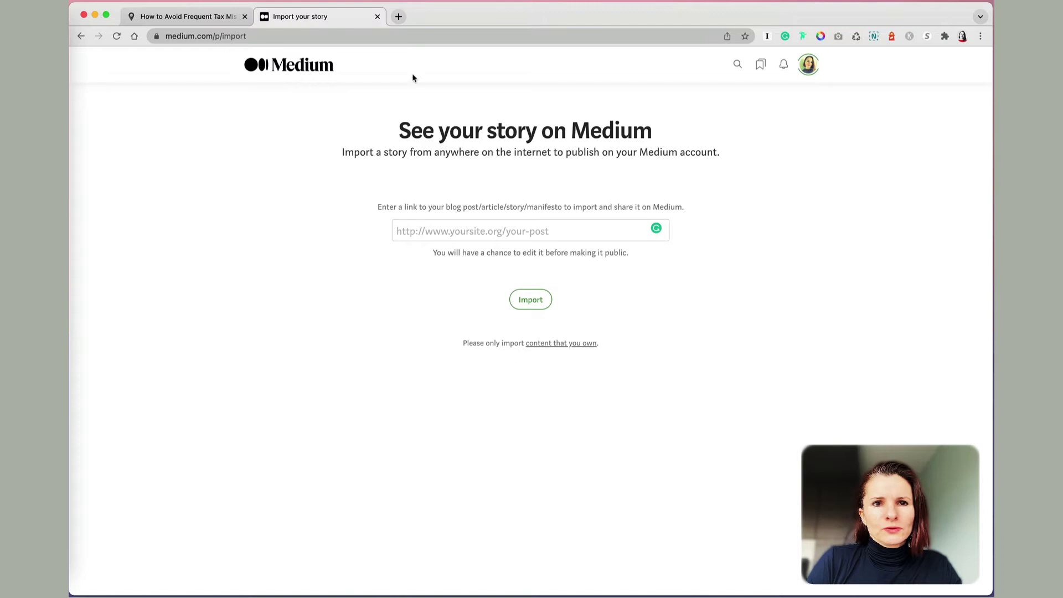
{"action": "key", "text": "super+v"}
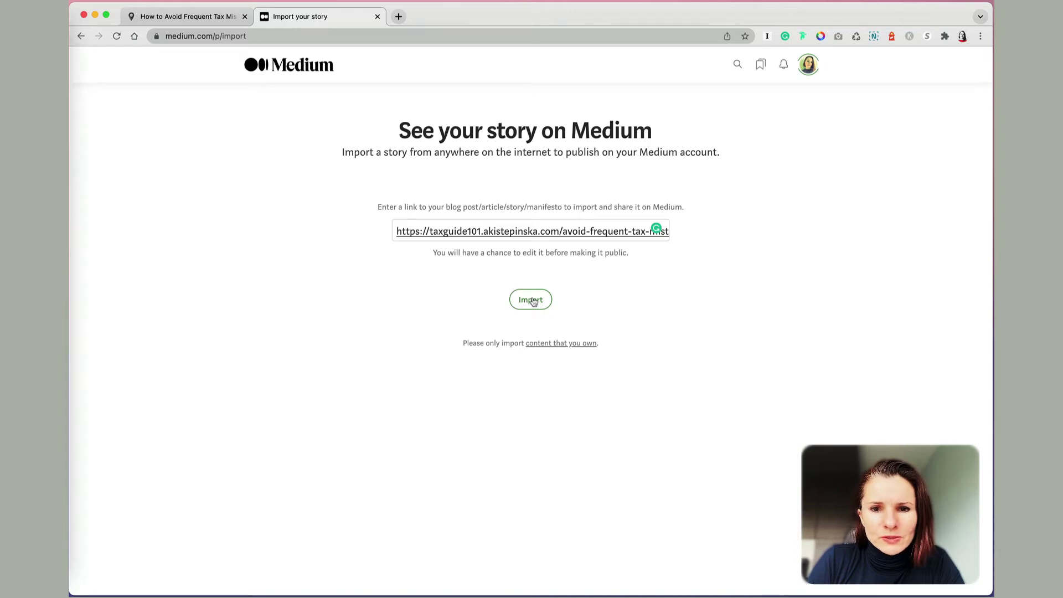
{"action": "left_click", "coordinate": [531, 300]}
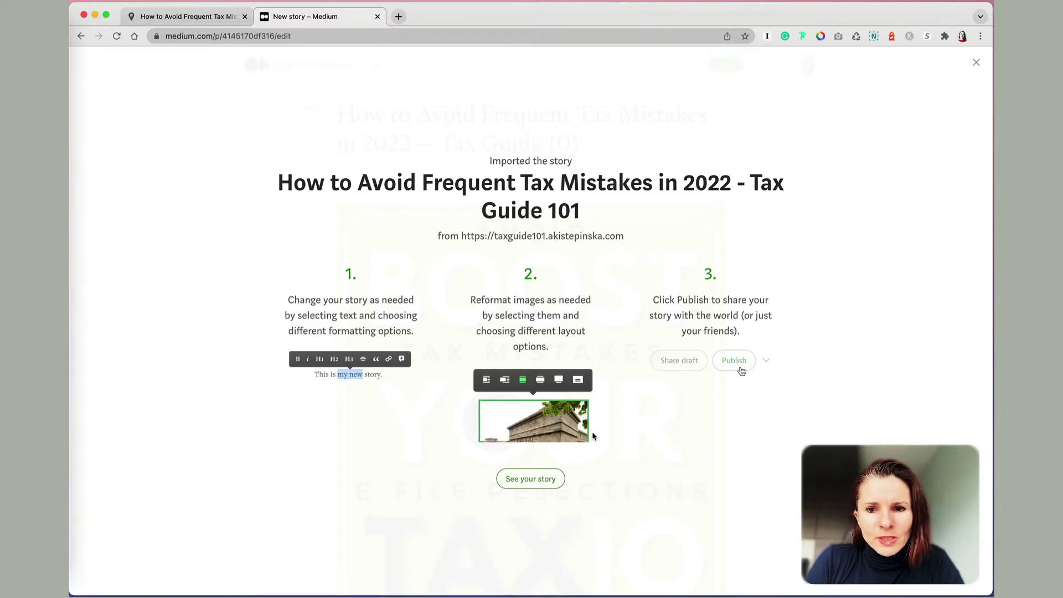
Step: Dismiss the import summary and scroll through the imported tax-mistakes draft
{"action": "left_click", "coordinate": [527, 488]}
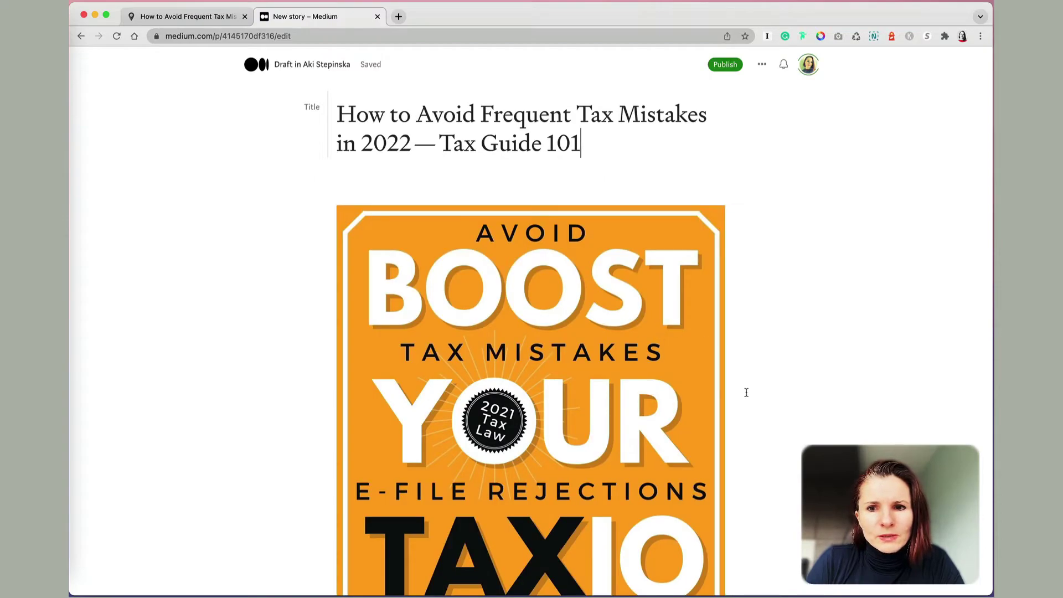
{"action": "scroll", "coordinate": [742, 442], "scroll_direction": "down", "scroll_amount": 3}
{"action": "scroll", "coordinate": [741, 454], "scroll_direction": "down", "scroll_amount": 6}
{"action": "scroll", "coordinate": [742, 454], "scroll_direction": "down", "scroll_amount": 1}
{"action": "scroll", "coordinate": [741, 454], "scroll_direction": "down", "scroll_amount": 4}
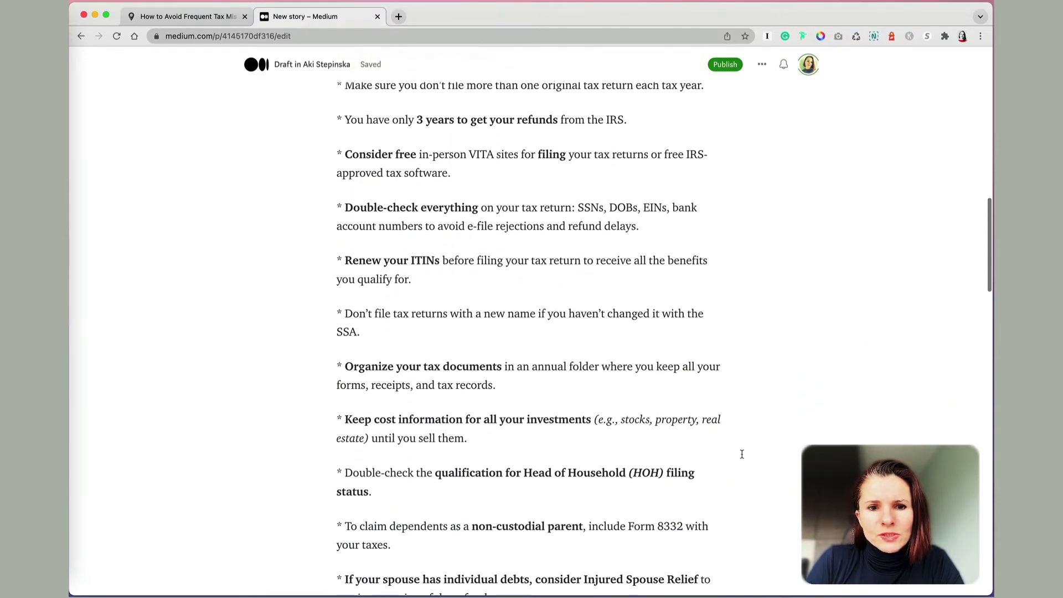
{"action": "scroll", "coordinate": [741, 454], "scroll_direction": "down", "scroll_amount": 8}
{"action": "scroll", "coordinate": [741, 454], "scroll_direction": "down", "scroll_amount": 5}
{"action": "scroll", "coordinate": [742, 454], "scroll_direction": "down", "scroll_amount": 3}
{"action": "scroll", "coordinate": [742, 454], "scroll_direction": "up", "scroll_amount": 1}
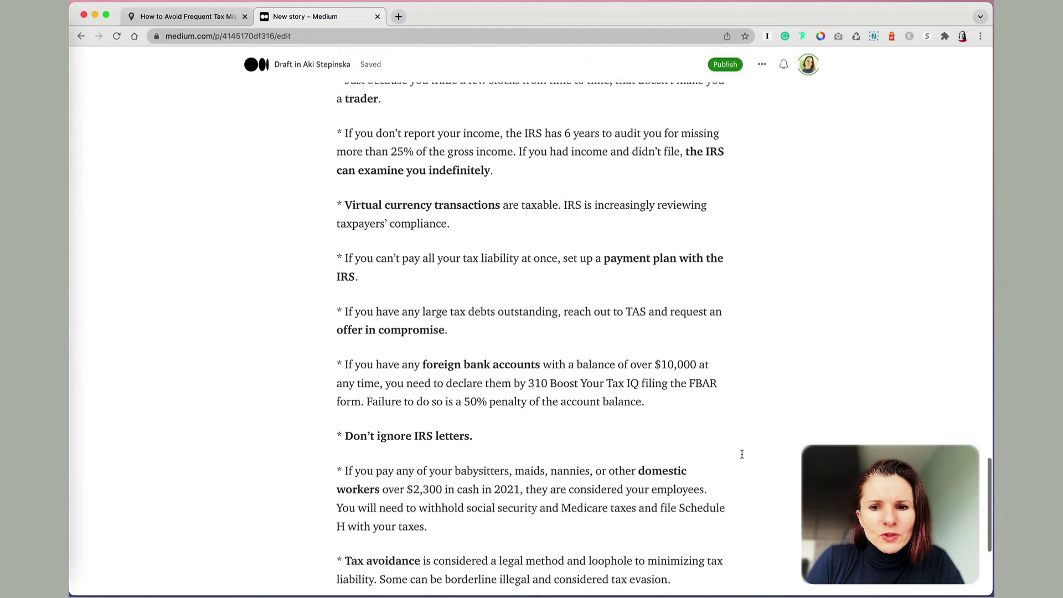
{"action": "scroll", "coordinate": [742, 454], "scroll_direction": "up", "scroll_amount": 10}
{"action": "scroll", "coordinate": [742, 453], "scroll_direction": "up", "scroll_amount": 3}
{"action": "scroll", "coordinate": [742, 454], "scroll_direction": "up", "scroll_amount": 10}
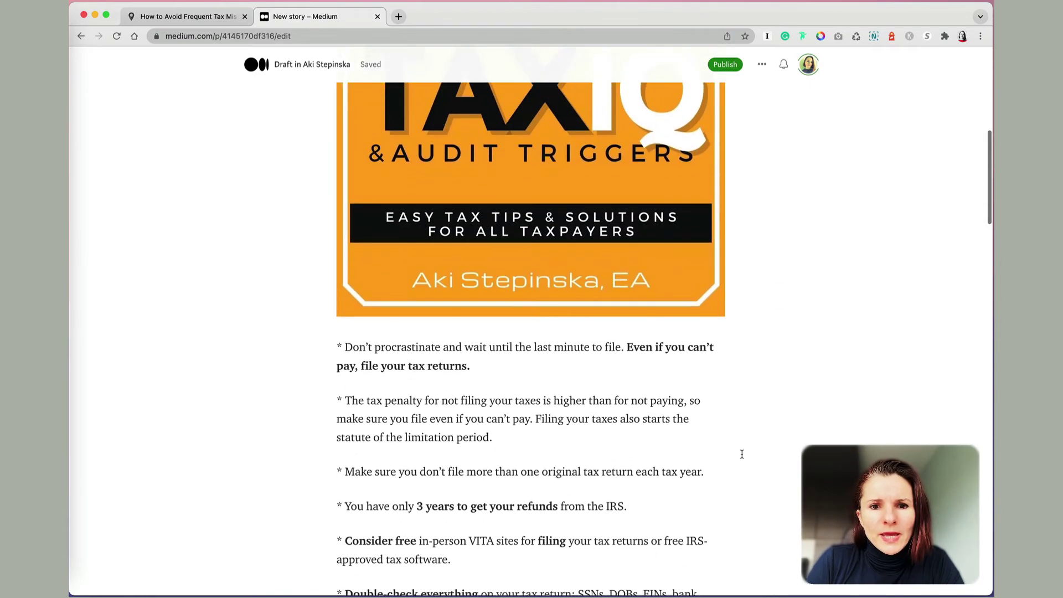
{"action": "scroll", "coordinate": [741, 454], "scroll_direction": "down", "scroll_amount": 4}
{"action": "scroll", "coordinate": [741, 454], "scroll_direction": "down", "scroll_amount": 2}
Step: Compare the Medium draft against the original TaxGuide101 article
{"action": "left_click", "coordinate": [207, 19]}
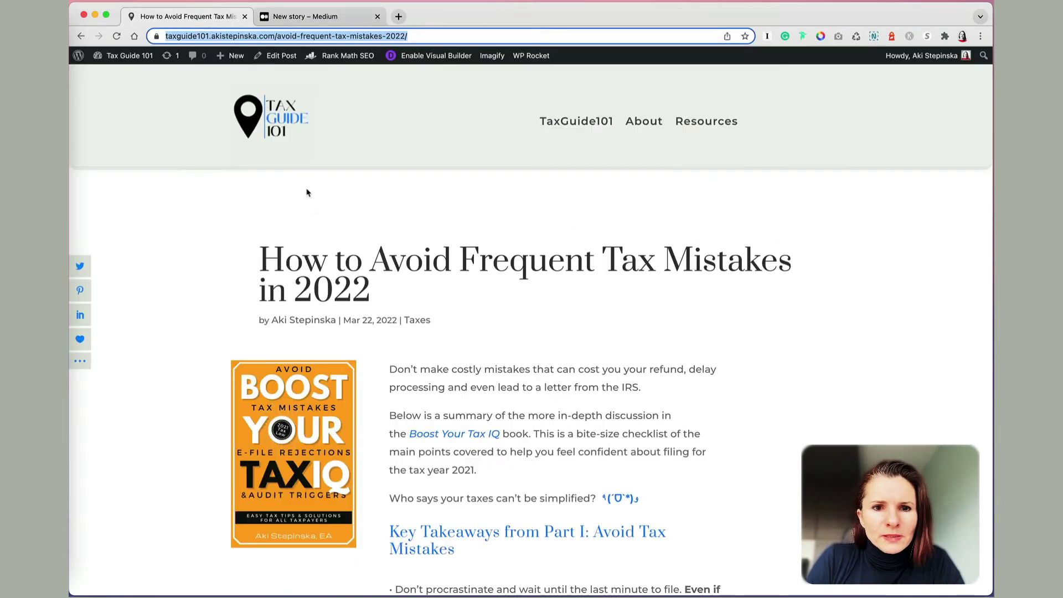
{"action": "scroll", "coordinate": [426, 429], "scroll_direction": "down", "scroll_amount": 3}
{"action": "scroll", "coordinate": [426, 429], "scroll_direction": "down", "scroll_amount": 9}
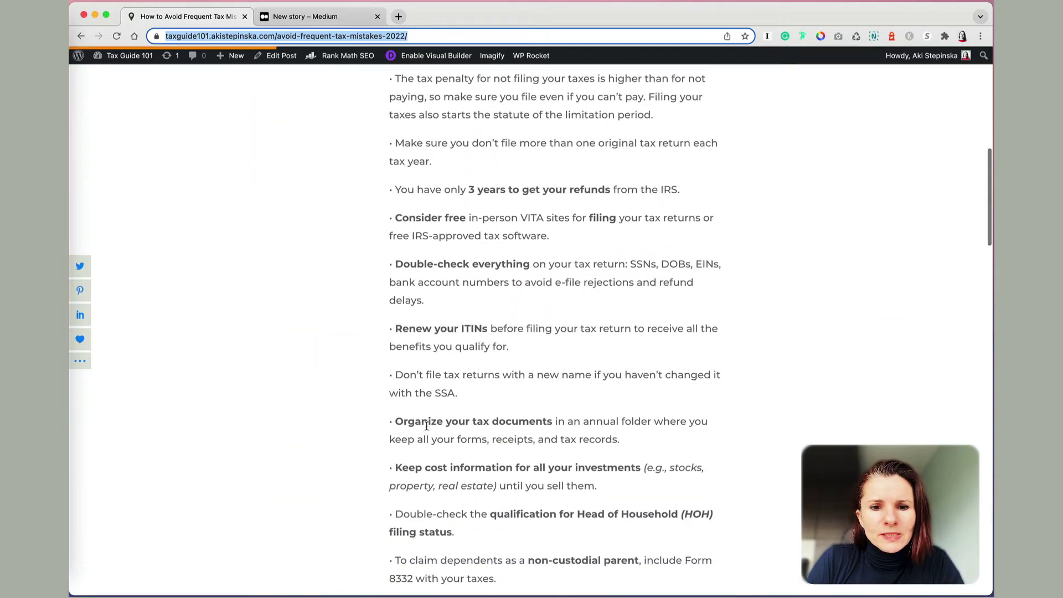
{"action": "scroll", "coordinate": [426, 428], "scroll_direction": "down", "scroll_amount": 5}
{"action": "scroll", "coordinate": [426, 429], "scroll_direction": "up", "scroll_amount": 15}
{"action": "scroll", "coordinate": [426, 429], "scroll_direction": "up", "scroll_amount": 3}
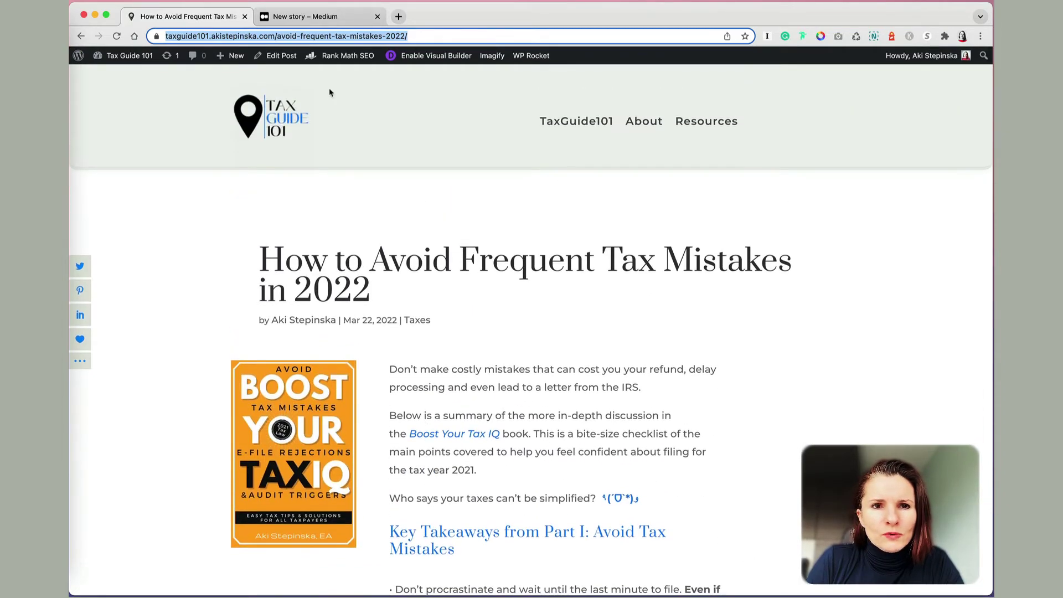
{"action": "left_click", "coordinate": [328, 20]}
{"action": "scroll", "coordinate": [541, 191], "scroll_direction": "up", "scroll_amount": 15}
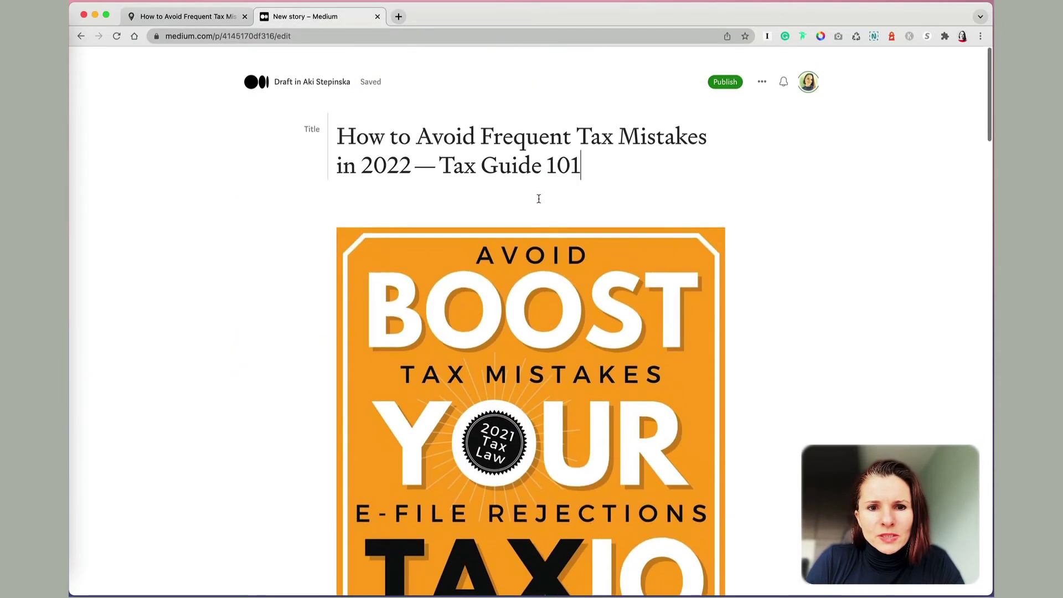
{"action": "scroll", "coordinate": [540, 191], "scroll_direction": "down", "scroll_amount": 1}
{"action": "scroll", "coordinate": [541, 192], "scroll_direction": "down", "scroll_amount": 2}
{"action": "scroll", "coordinate": [541, 191], "scroll_direction": "down", "scroll_amount": 10}
{"action": "scroll", "coordinate": [537, 249], "scroll_direction": "down", "scroll_amount": 5}
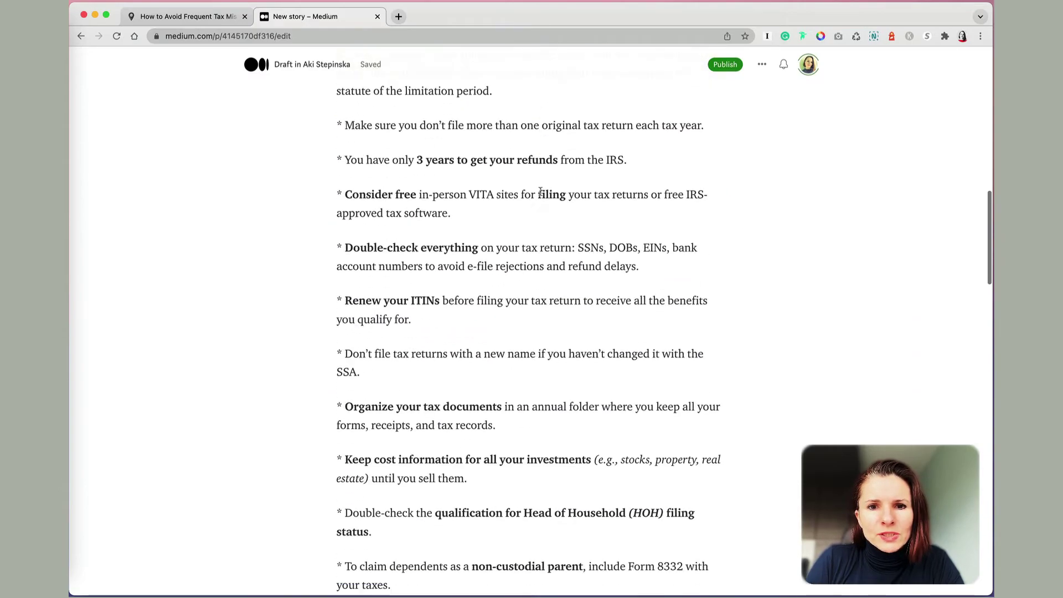
{"action": "scroll", "coordinate": [534, 309], "scroll_direction": "down", "scroll_amount": 1}
{"action": "scroll", "coordinate": [534, 308], "scroll_direction": "down", "scroll_amount": 8}
{"action": "scroll", "coordinate": [534, 372], "scroll_direction": "down", "scroll_amount": 2}
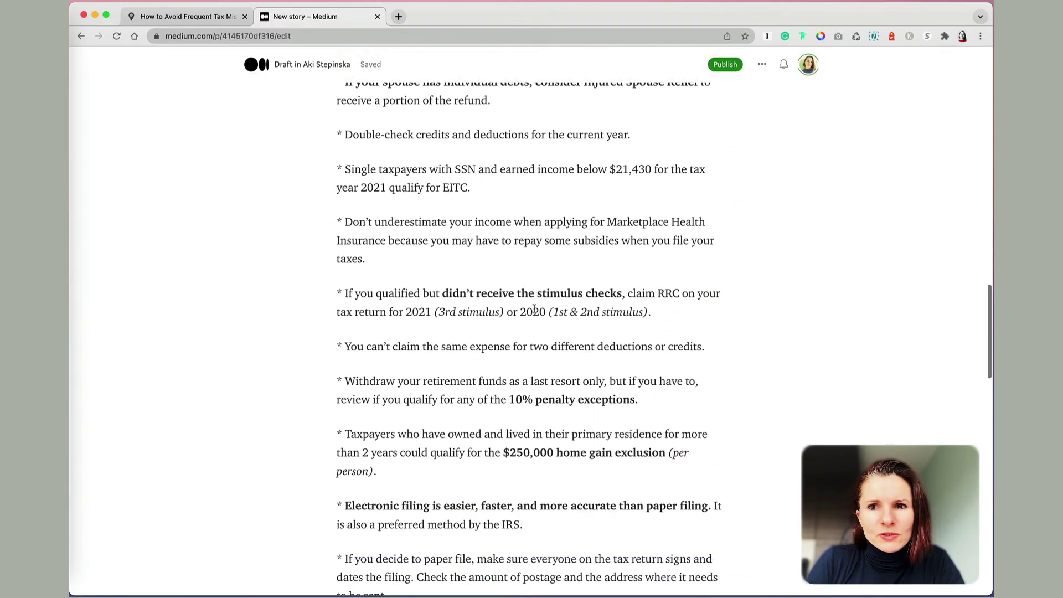
{"action": "scroll", "coordinate": [534, 366], "scroll_direction": "up", "scroll_amount": 4}
{"action": "scroll", "coordinate": [535, 306], "scroll_direction": "up", "scroll_amount": 9}
Step: Check the draft's ••• menu, then go to Stories from the account menu
{"action": "left_click", "coordinate": [762, 64]}
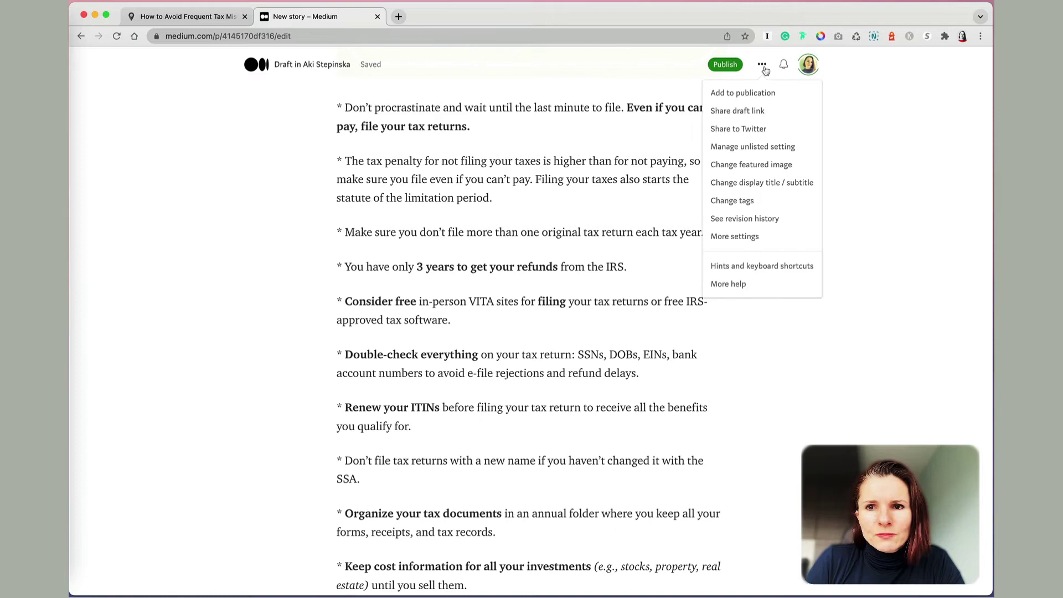
{"action": "left_click", "coordinate": [808, 64]}
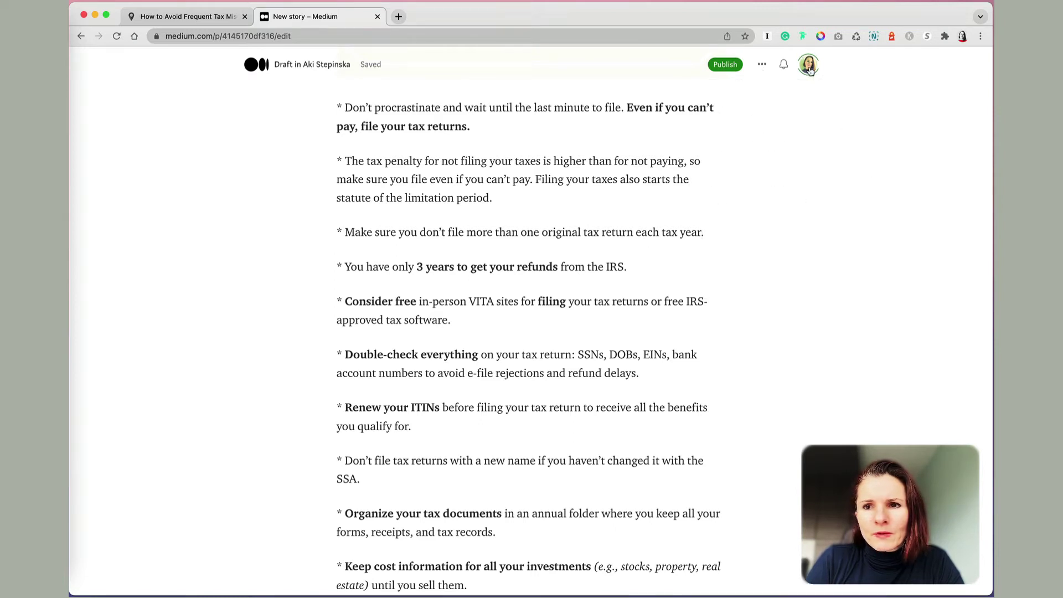
{"action": "left_click", "coordinate": [809, 65]}
{"action": "left_click", "coordinate": [786, 189]}
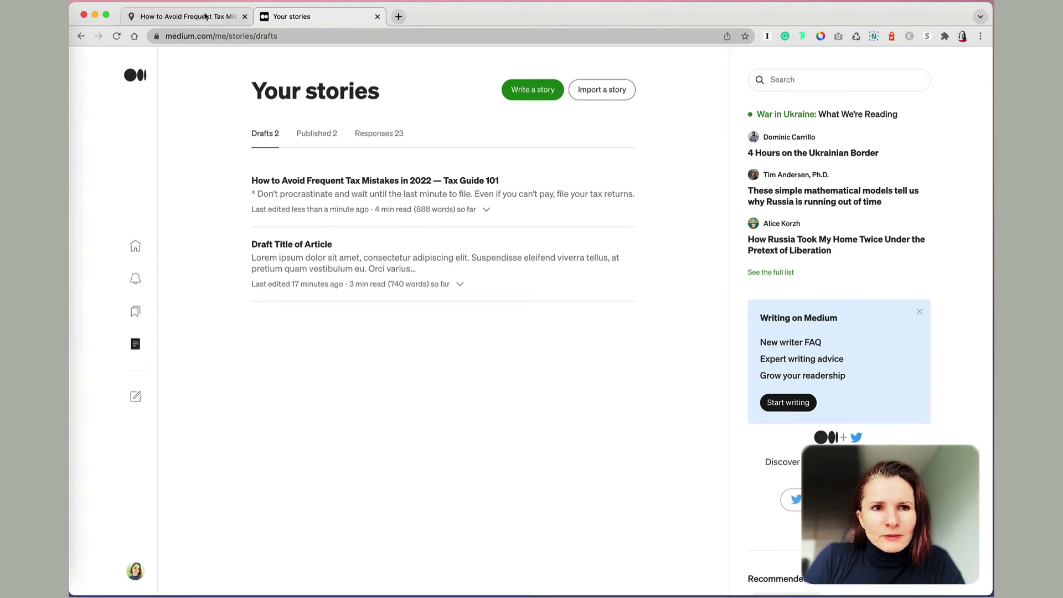
Step: From TaxGuide101's Articles list, open '10 Most Costly Tax Mistakes (2022)'
{"action": "left_click", "coordinate": [204, 17]}
{"action": "left_click", "coordinate": [569, 121]}
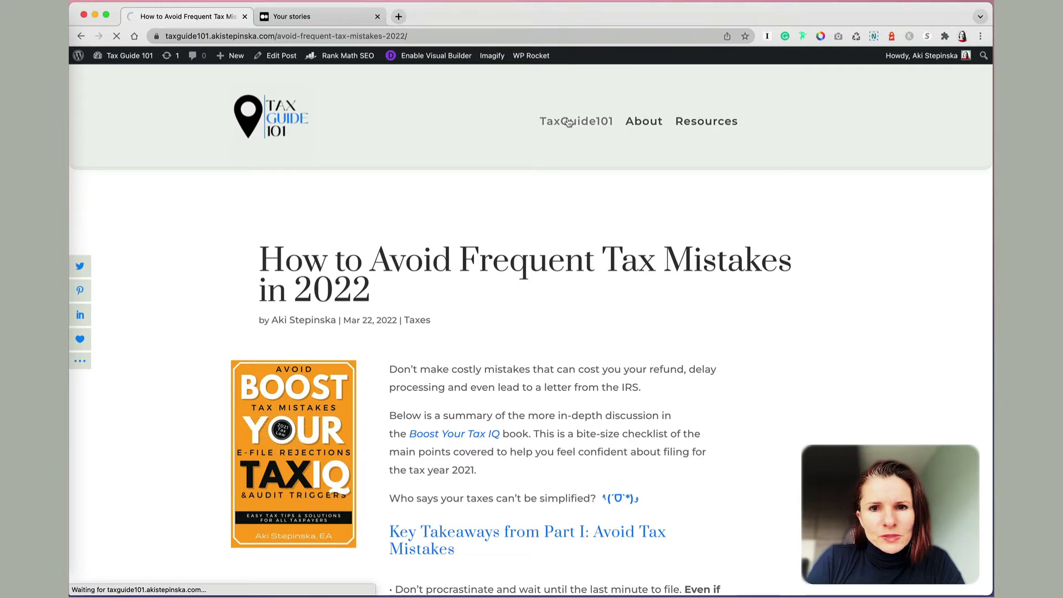
{"action": "scroll", "coordinate": [633, 251], "scroll_direction": "down", "scroll_amount": 5}
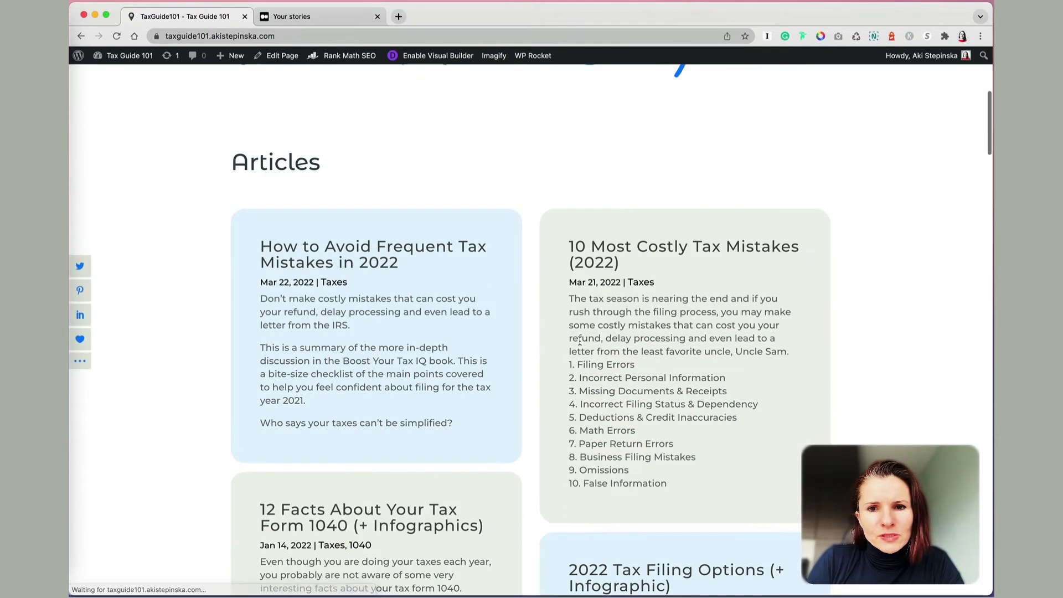
{"action": "left_click", "coordinate": [634, 250]}
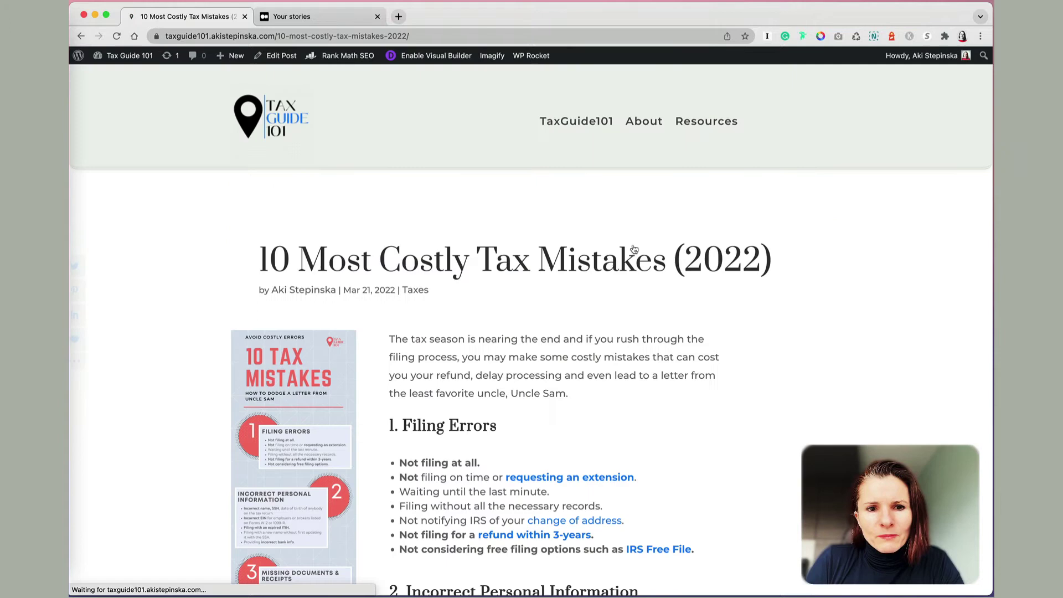
{"action": "scroll", "coordinate": [593, 375], "scroll_direction": "down", "scroll_amount": 6}
{"action": "scroll", "coordinate": [593, 375], "scroll_direction": "up", "scroll_amount": 5}
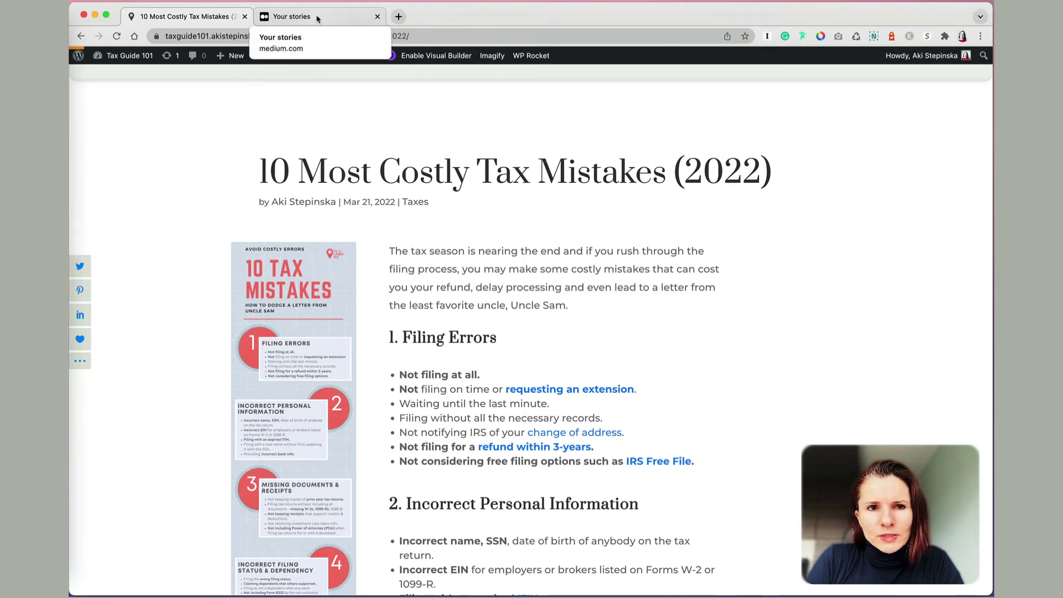
Step: Import the '10 Most Costly Tax Mistakes (2022)' URL into Medium and view the new draft
{"action": "left_click", "coordinate": [318, 20]}
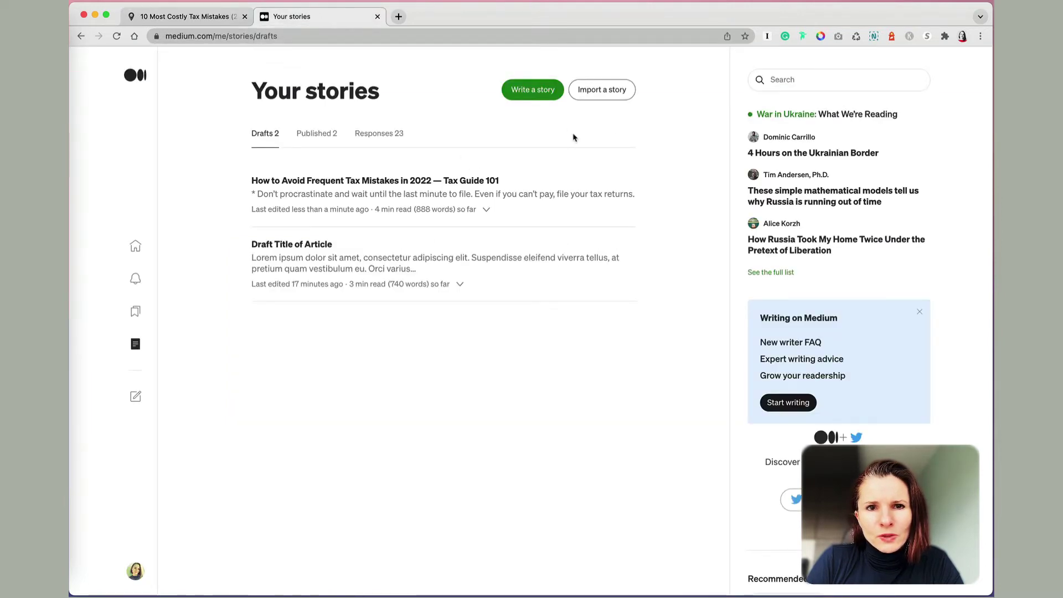
{"action": "left_click", "coordinate": [606, 92]}
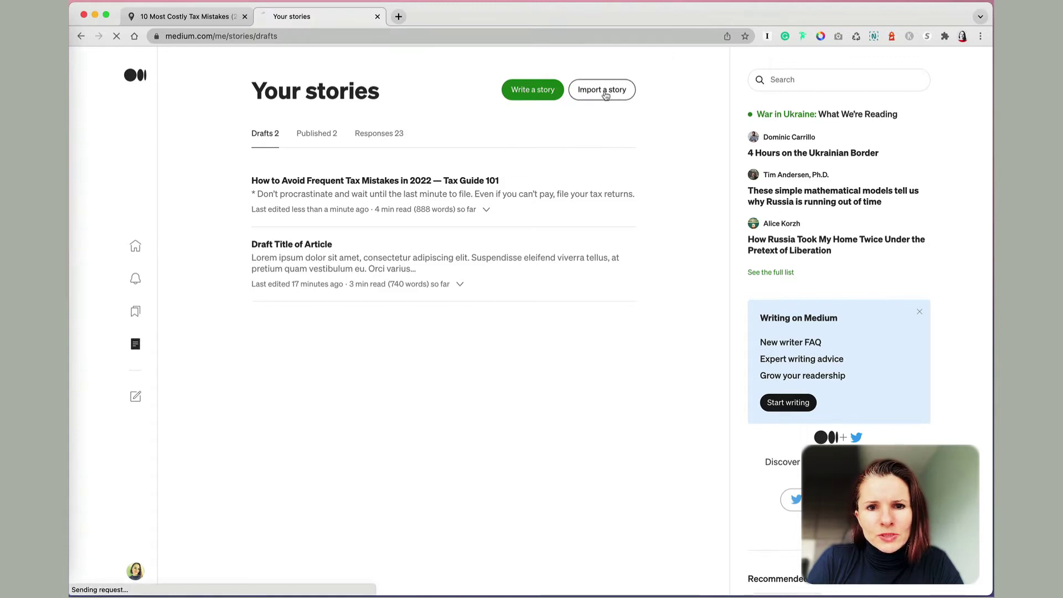
{"action": "left_click", "coordinate": [233, 17]}
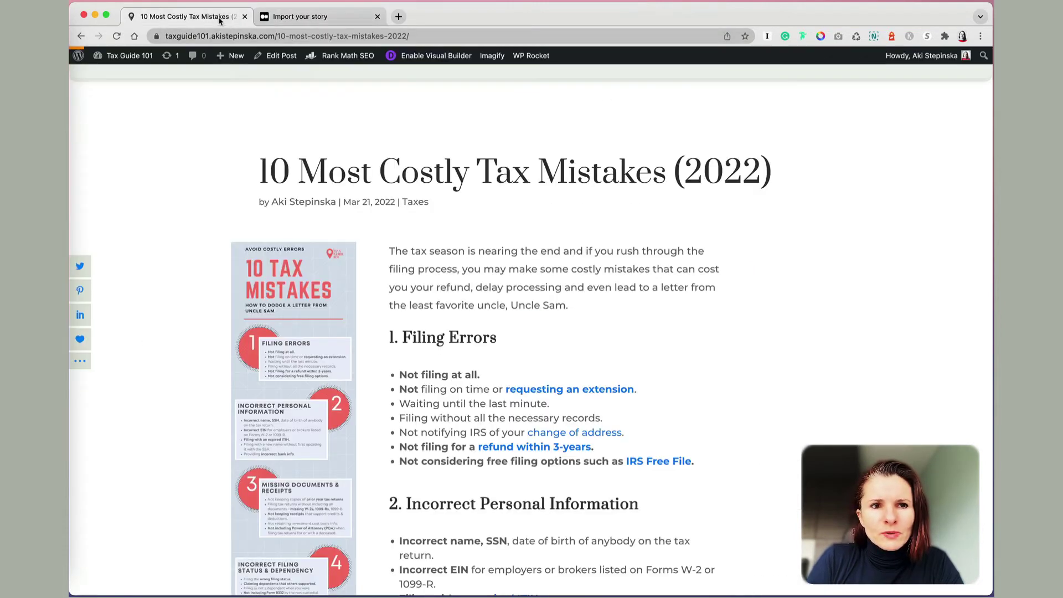
{"action": "left_click", "coordinate": [398, 36]}
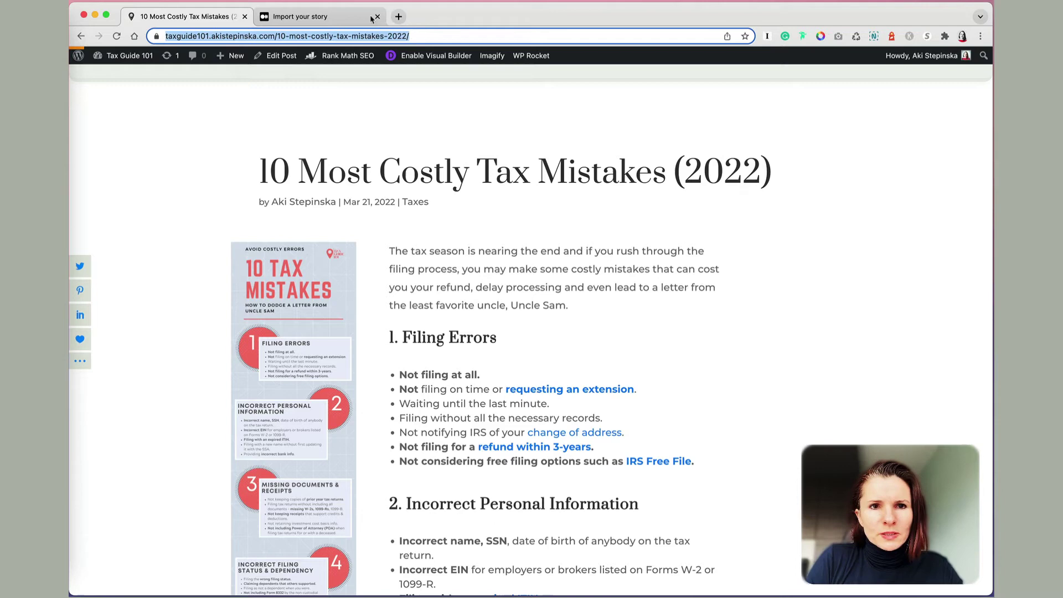
{"action": "left_click", "coordinate": [324, 18]}
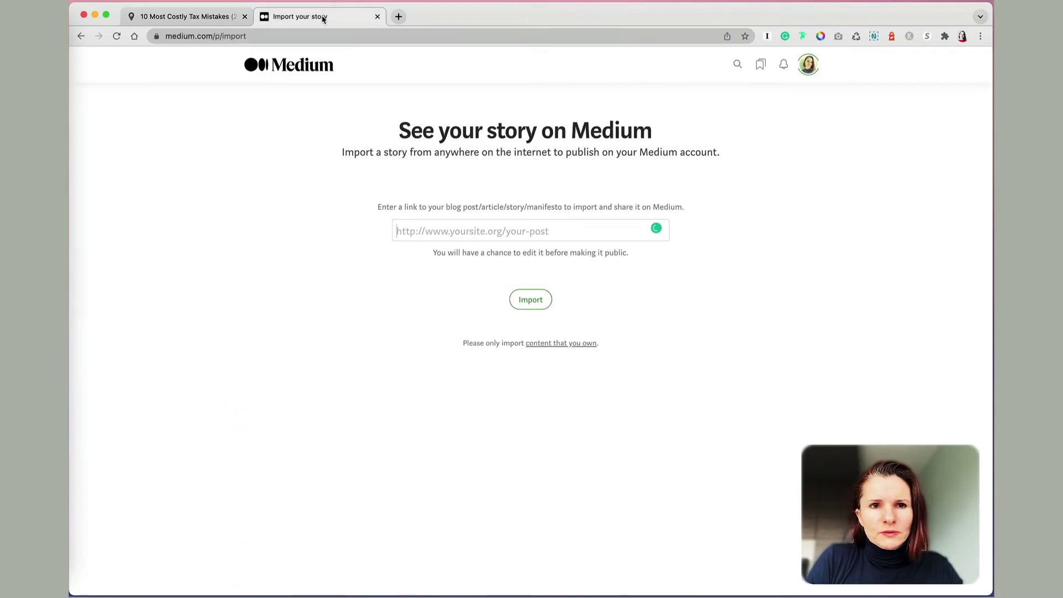
{"action": "left_click", "coordinate": [516, 237]}
{"action": "key", "text": "super+v"}
{"action": "left_click", "coordinate": [530, 302]}
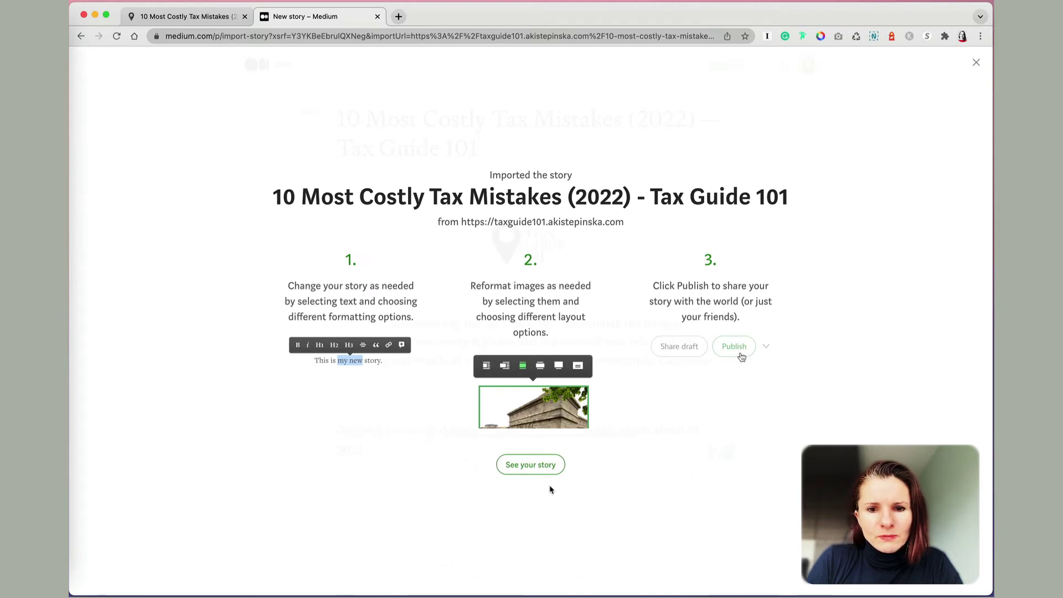
{"action": "left_click", "coordinate": [532, 468]}
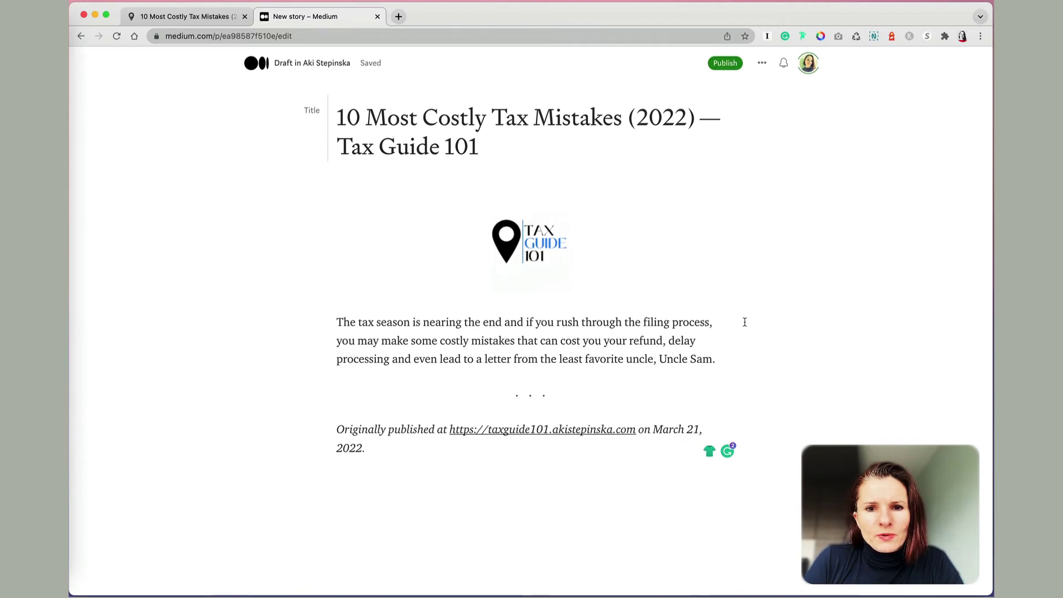
{"action": "left_click", "coordinate": [184, 19]}
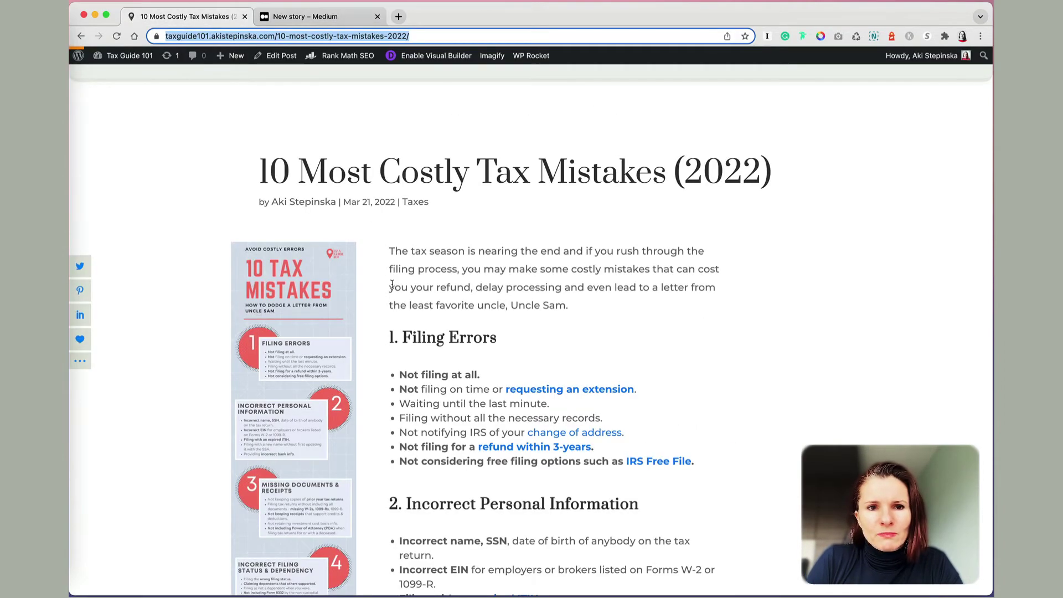
{"action": "scroll", "coordinate": [392, 284], "scroll_direction": "down", "scroll_amount": 2}
{"action": "scroll", "coordinate": [391, 284], "scroll_direction": "down", "scroll_amount": 1}
{"action": "left_click", "coordinate": [303, 18]}
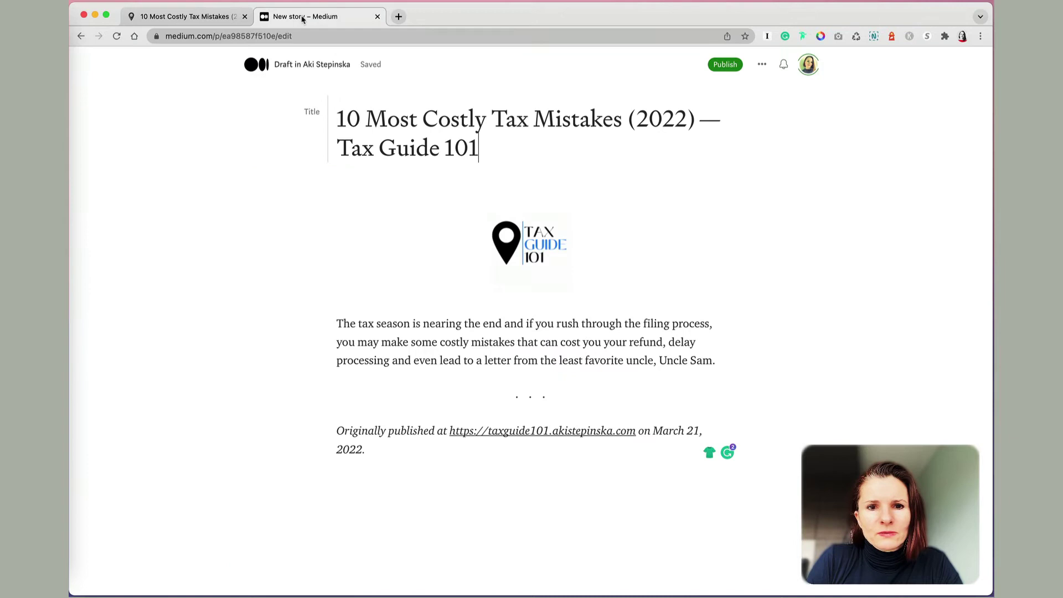
{"action": "left_click", "coordinate": [553, 259]}
{"action": "key", "text": "BackSpace"}
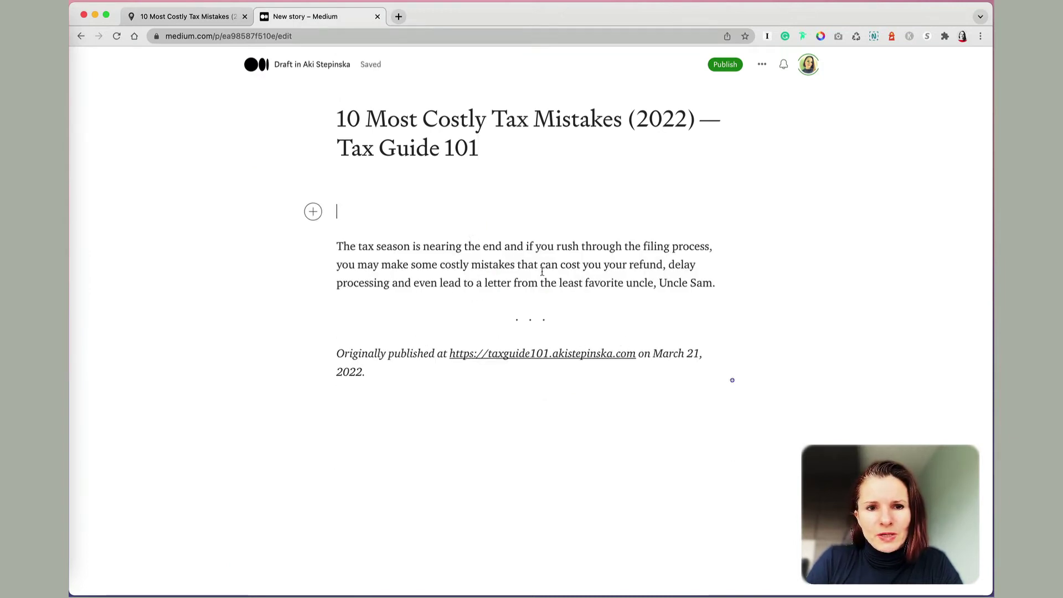
{"action": "key", "text": "BackSpace"}
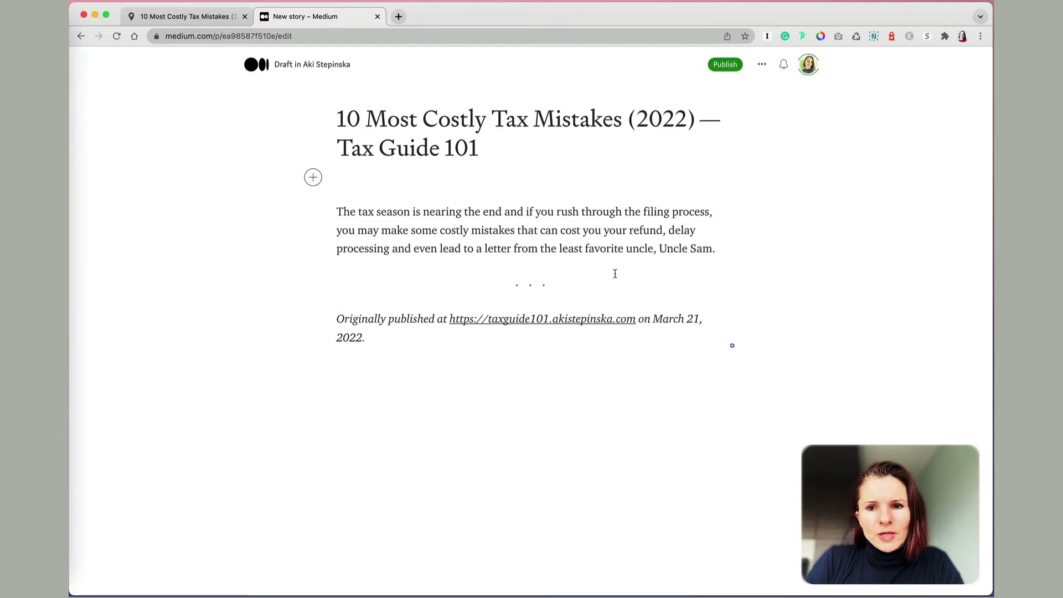
{"action": "left_click", "coordinate": [717, 249]}
{"action": "key", "text": "Return"}
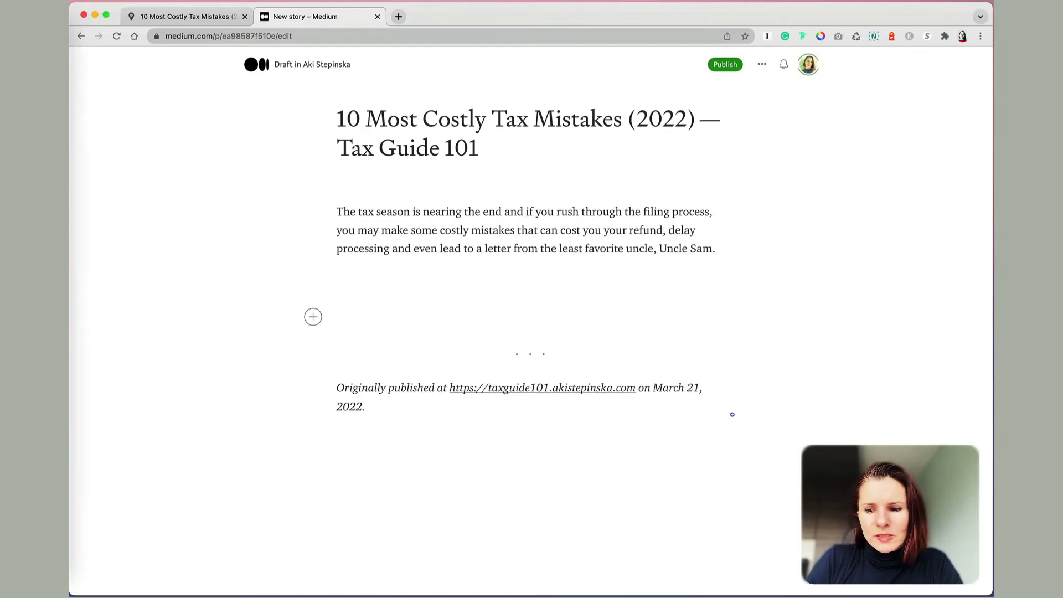
{"action": "key", "text": "BackSpace"}
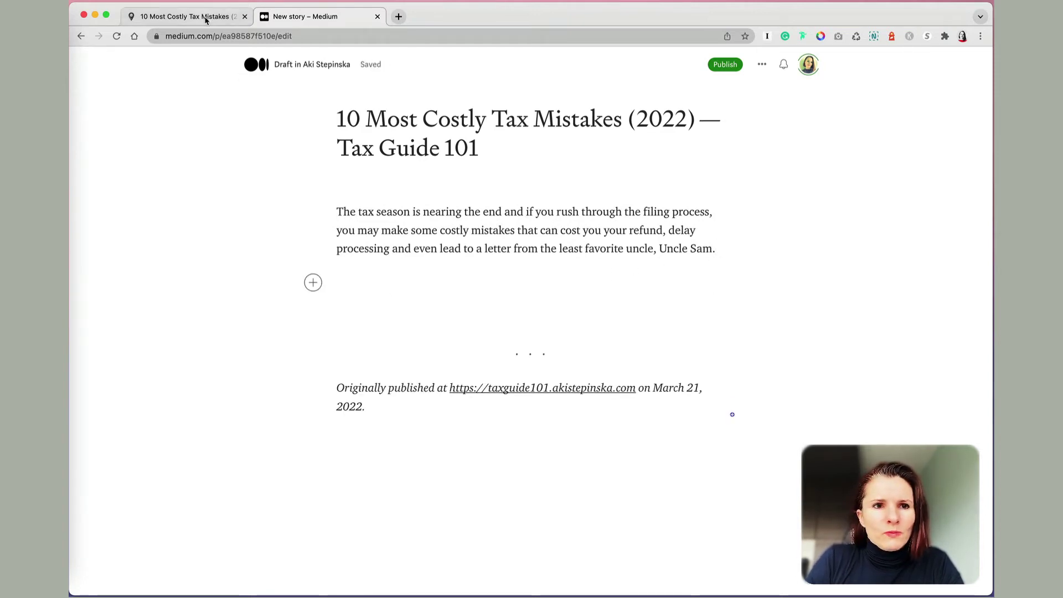
Step: In the original post, select the text from '1. Filing Errors' through the article's end
{"action": "left_click", "coordinate": [216, 19]}
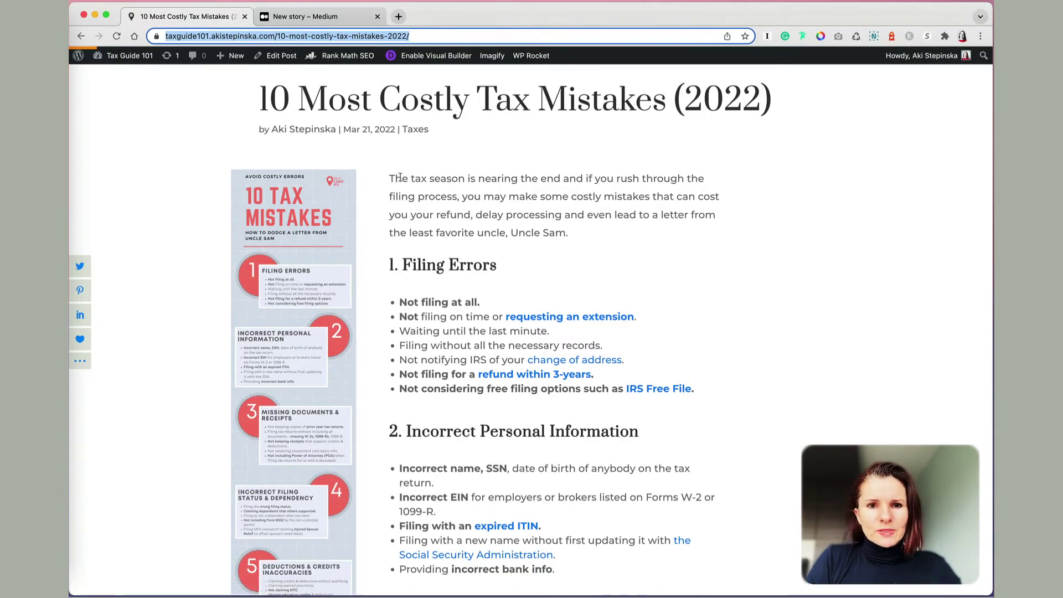
{"action": "mouse_move", "coordinate": [390, 265]}
{"action": "left_mouse_down"}
{"action": "mouse_move", "coordinate": [457, 505]}
{"action": "mouse_move", "coordinate": [463, 594]}
{"action": "left_mouse_up"}
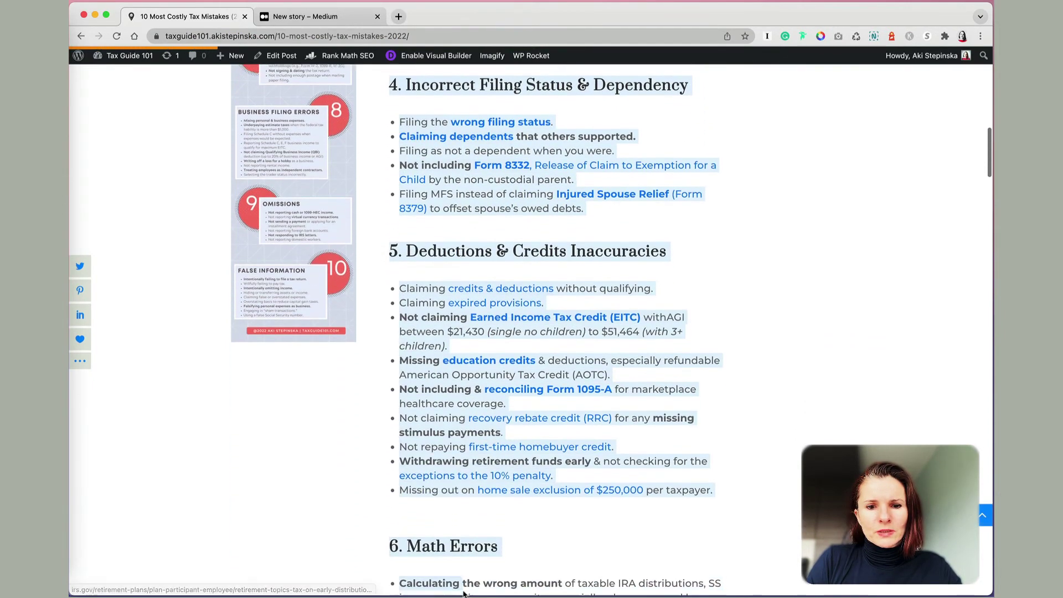
{"action": "mouse_move", "coordinate": [463, 594]}
{"action": "left_mouse_down"}
{"action": "mouse_move", "coordinate": [522, 516]}
{"action": "mouse_move", "coordinate": [713, 485]}
{"action": "left_mouse_up"}
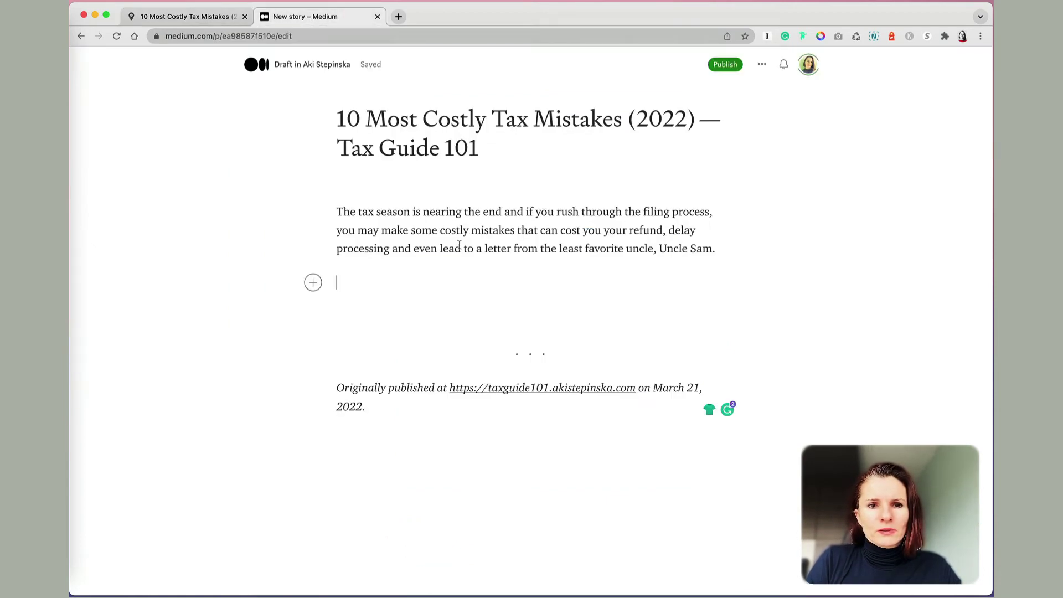
Step: Paste the copied sections into the draft and delete the blank lines under headings 4 and 3
{"action": "key", "text": "super+v"}
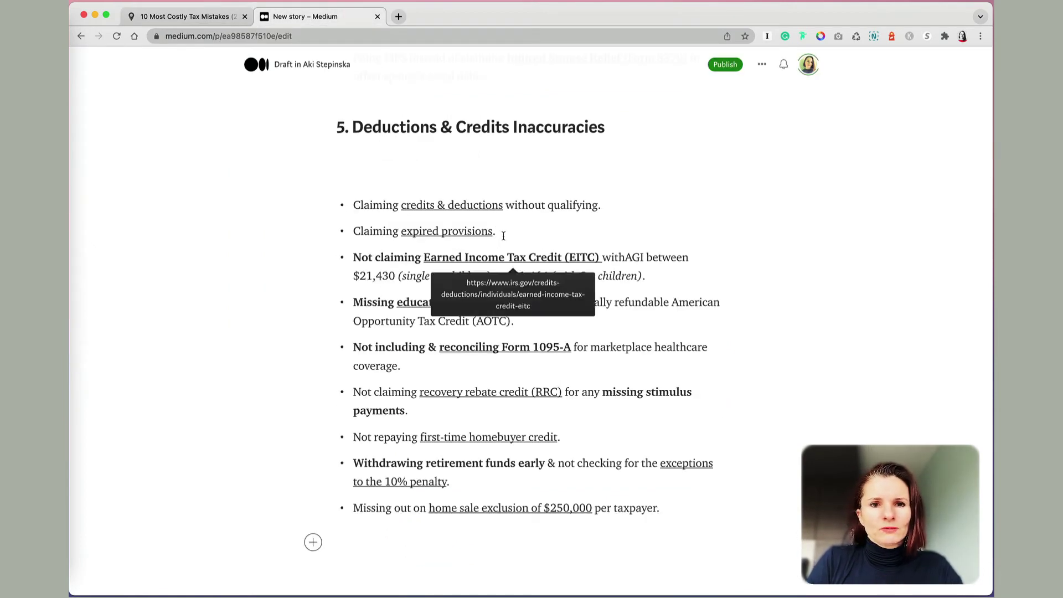
{"action": "scroll", "coordinate": [552, 187], "scroll_direction": "up", "scroll_amount": 10}
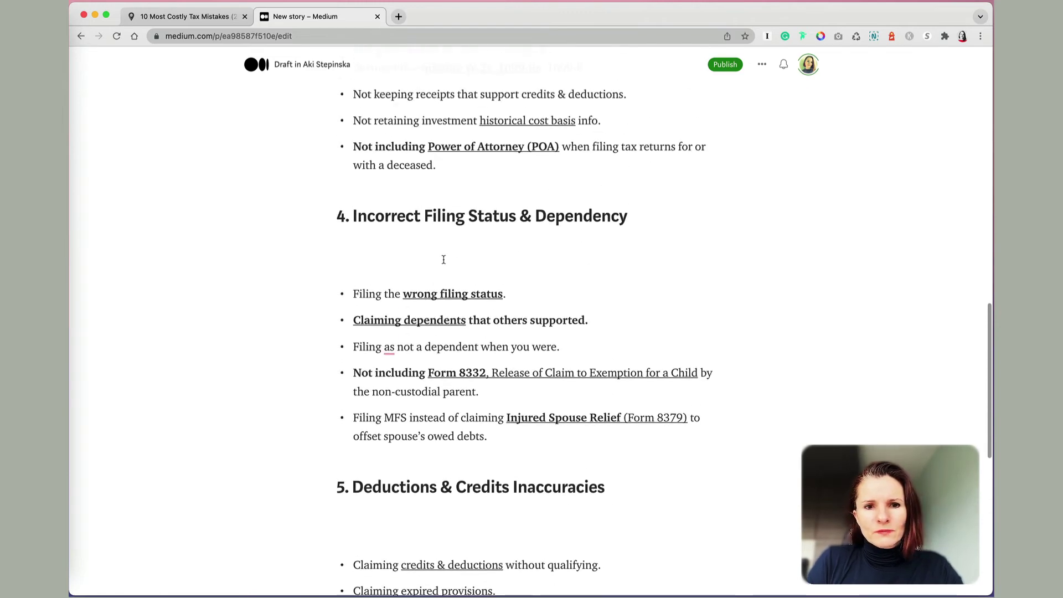
{"action": "left_click", "coordinate": [443, 260]}
{"action": "key", "text": "BackSpace"}
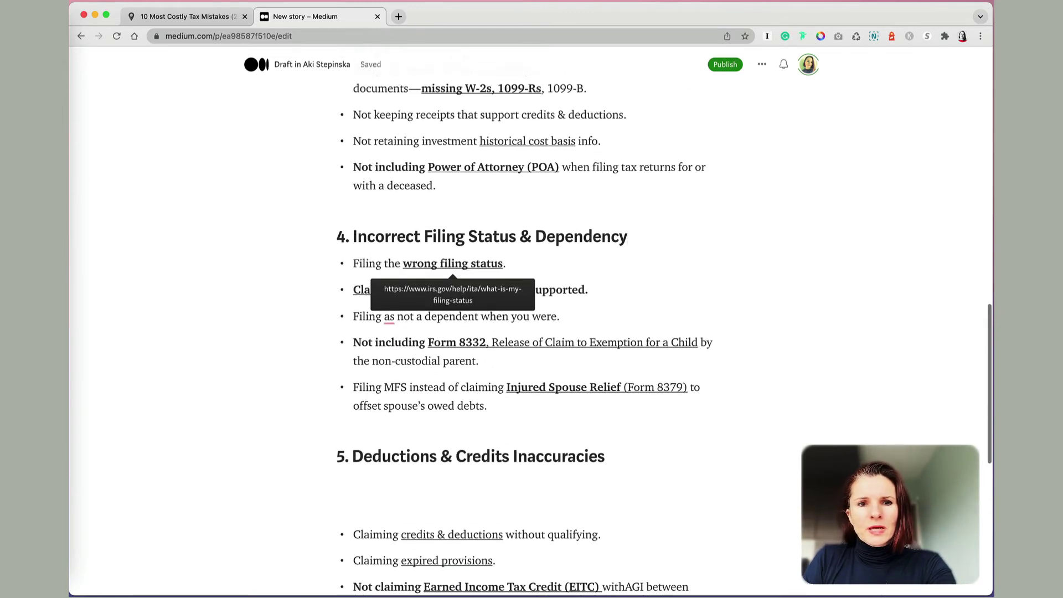
{"action": "scroll", "coordinate": [368, 332], "scroll_direction": "up", "scroll_amount": 10}
{"action": "left_click", "coordinate": [368, 350]}
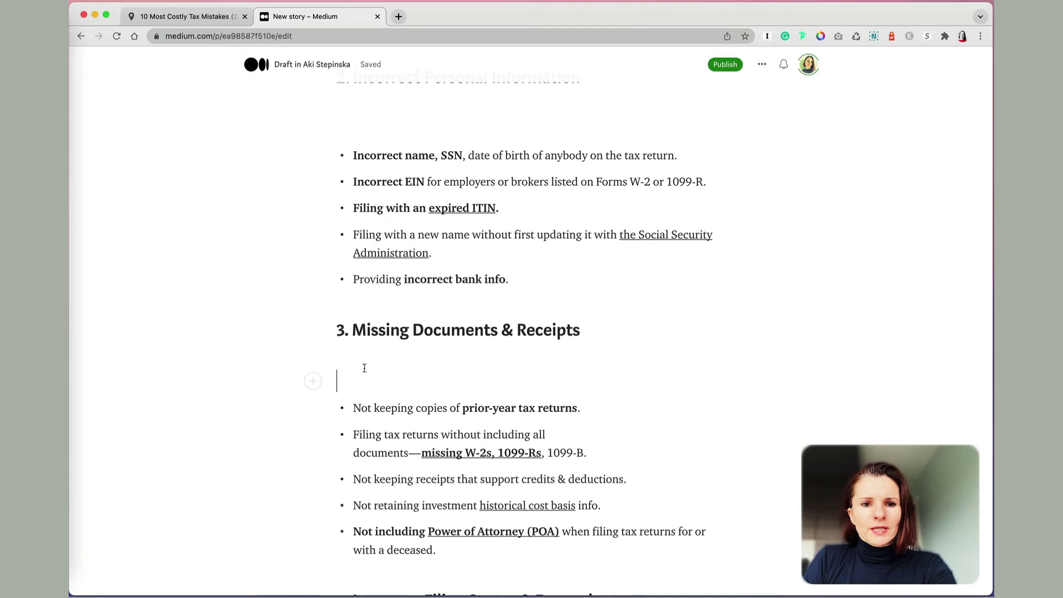
{"action": "key", "text": "BackSpace"}
Step: Delete the blank lines under the section 2 and '1. Filing Errors' headings
{"action": "scroll", "coordinate": [368, 349], "scroll_direction": "up", "scroll_amount": 2}
{"action": "scroll", "coordinate": [376, 321], "scroll_direction": "up", "scroll_amount": 4}
{"action": "left_click", "coordinate": [375, 332]}
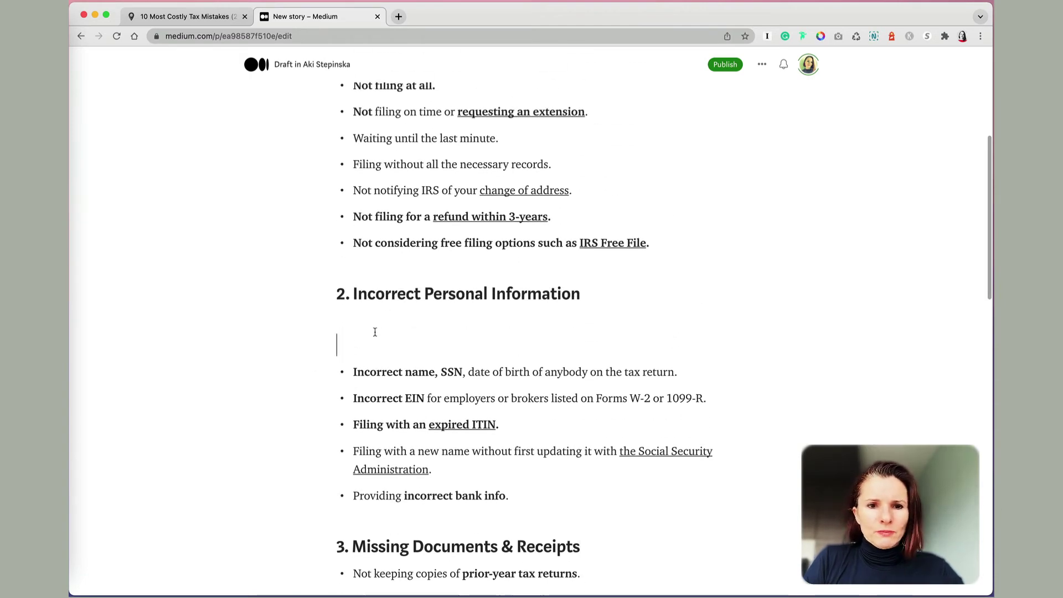
{"action": "key", "text": "BackSpace"}
{"action": "scroll", "coordinate": [480, 293], "scroll_direction": "up", "scroll_amount": 5}
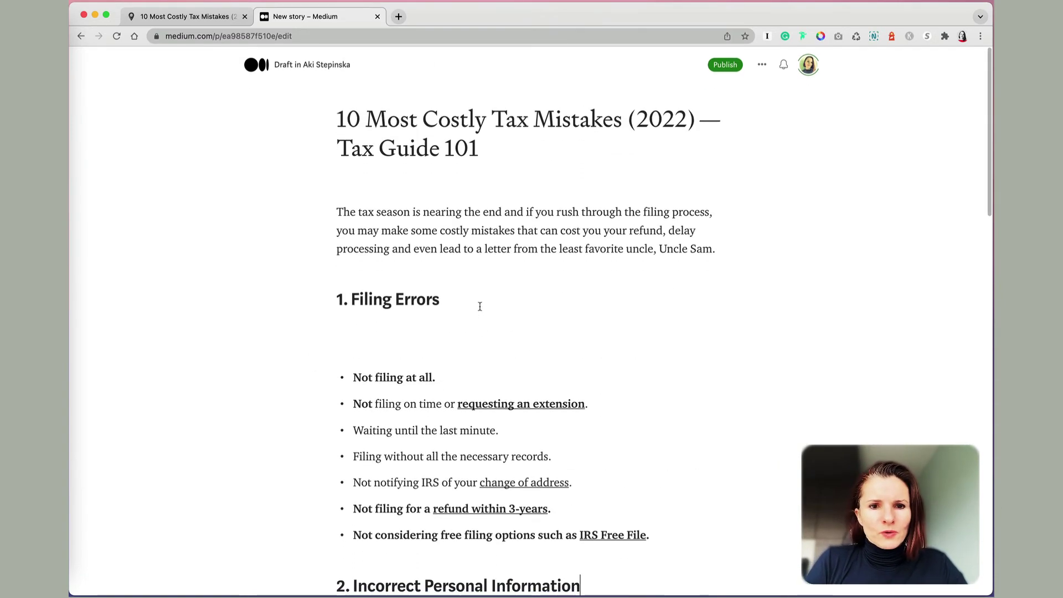
{"action": "left_click", "coordinate": [492, 338]}
{"action": "key", "text": "BackSpace"}
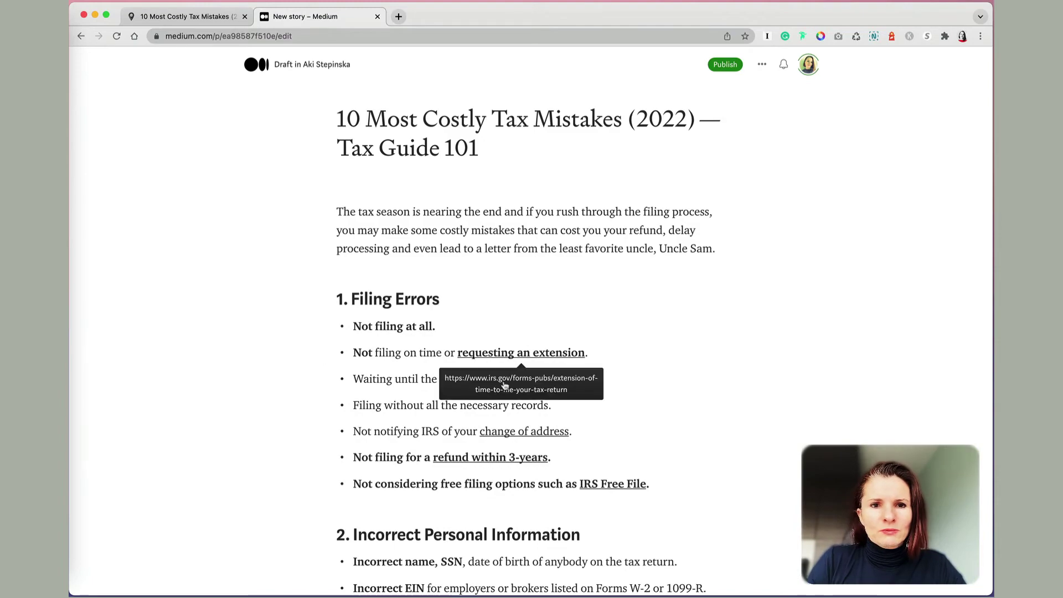
Step: Review the cleaned-up sections and compare them with the original blog post
{"action": "scroll", "coordinate": [504, 385], "scroll_direction": "down", "scroll_amount": 7}
{"action": "scroll", "coordinate": [504, 383], "scroll_direction": "down", "scroll_amount": 5}
{"action": "scroll", "coordinate": [504, 382], "scroll_direction": "down", "scroll_amount": 7}
{"action": "scroll", "coordinate": [504, 381], "scroll_direction": "down", "scroll_amount": 1}
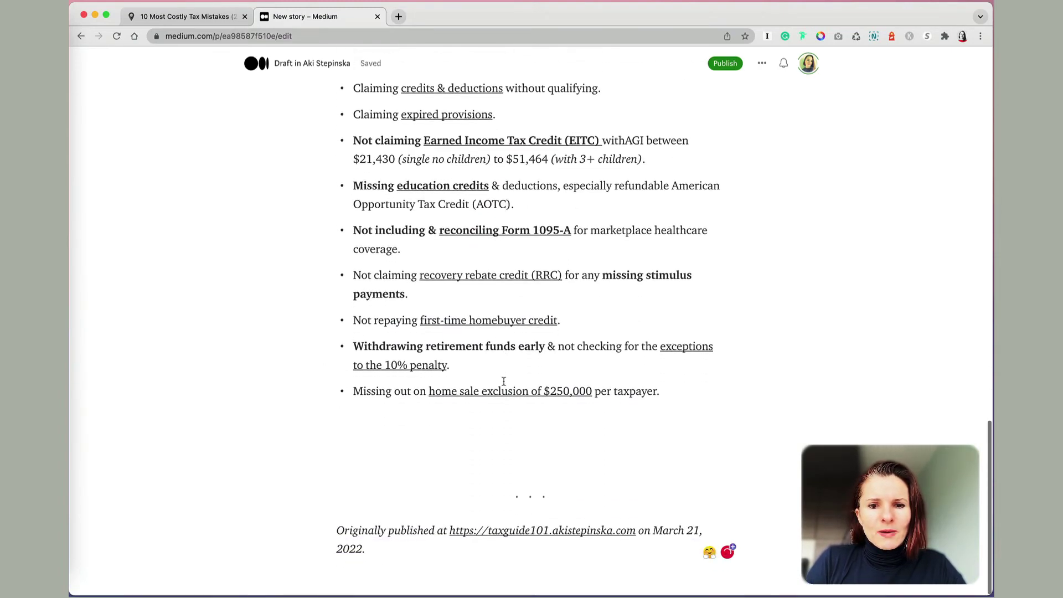
{"action": "scroll", "coordinate": [504, 381], "scroll_direction": "up", "scroll_amount": 3}
{"action": "scroll", "coordinate": [501, 379], "scroll_direction": "up", "scroll_amount": 2}
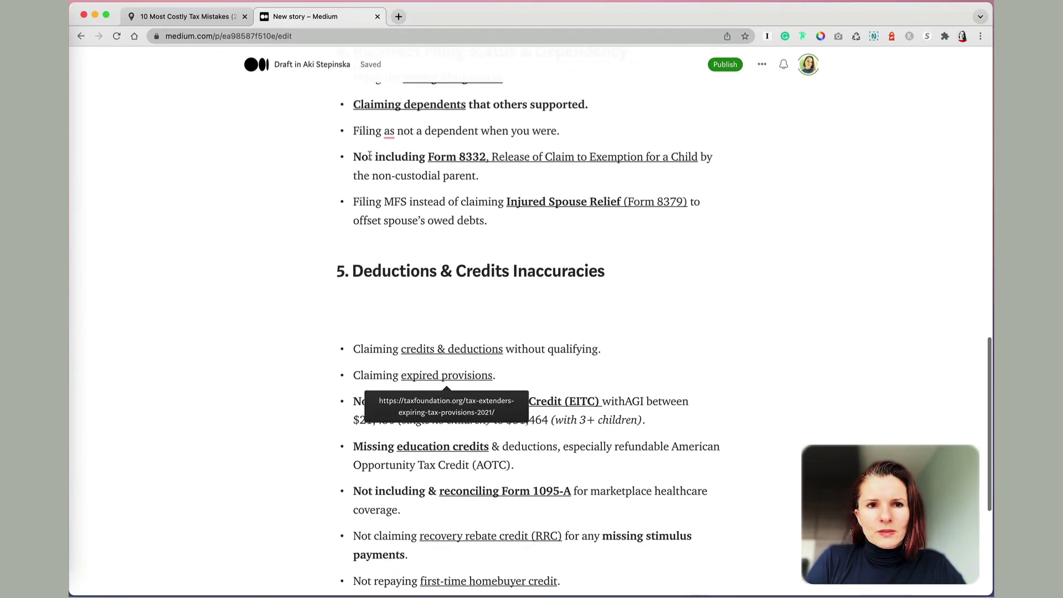
{"action": "left_click", "coordinate": [194, 16]}
{"action": "left_click", "coordinate": [310, 17]}
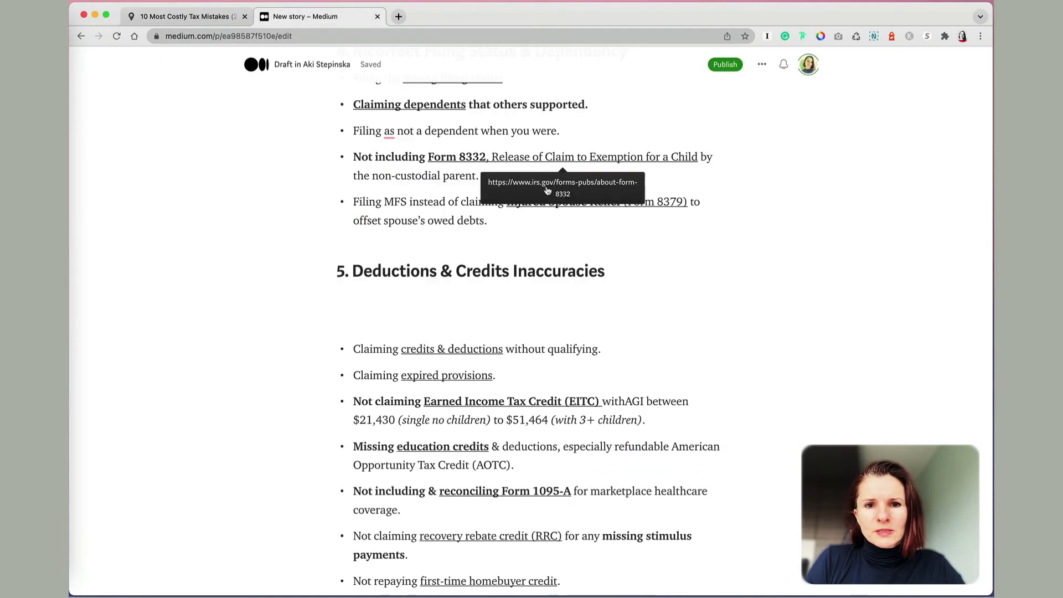
{"action": "left_click", "coordinate": [723, 130]}
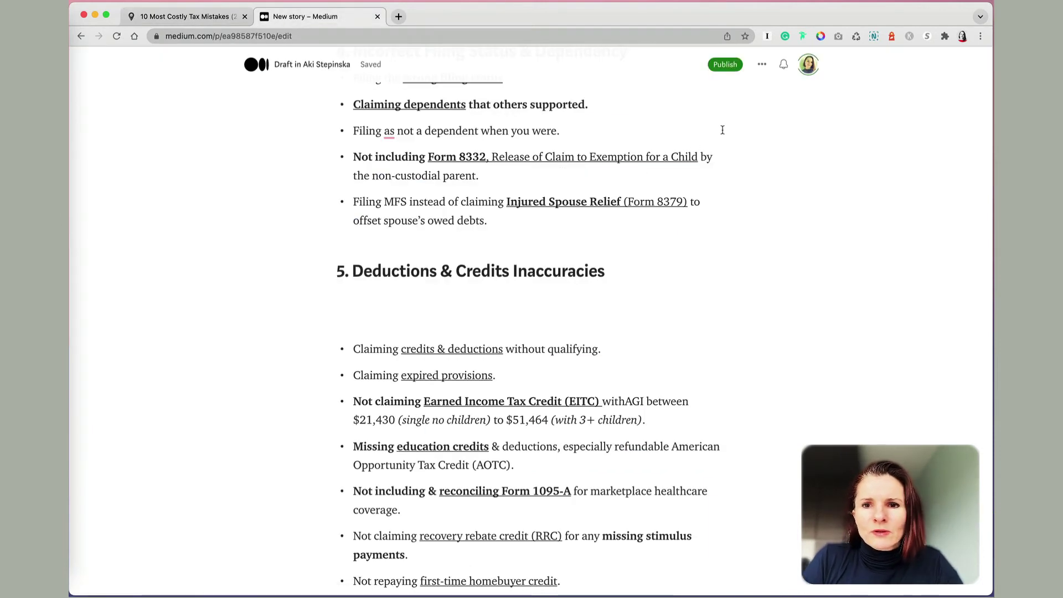
Step: Bring up the draft's ••• story options list
{"action": "scroll", "coordinate": [728, 310], "scroll_direction": "down", "scroll_amount": 2}
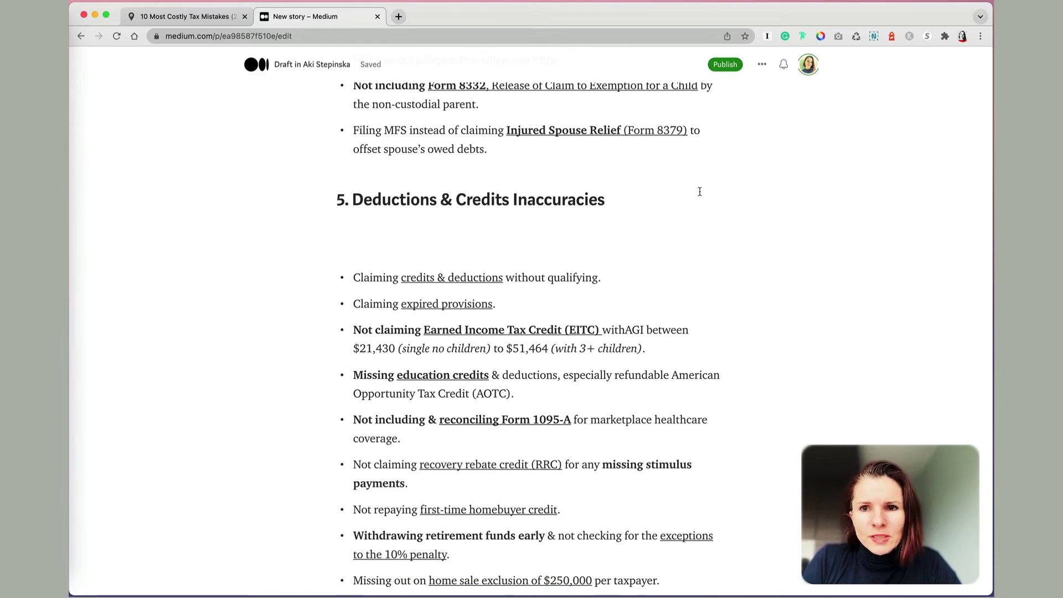
{"action": "left_click", "coordinate": [763, 65]}
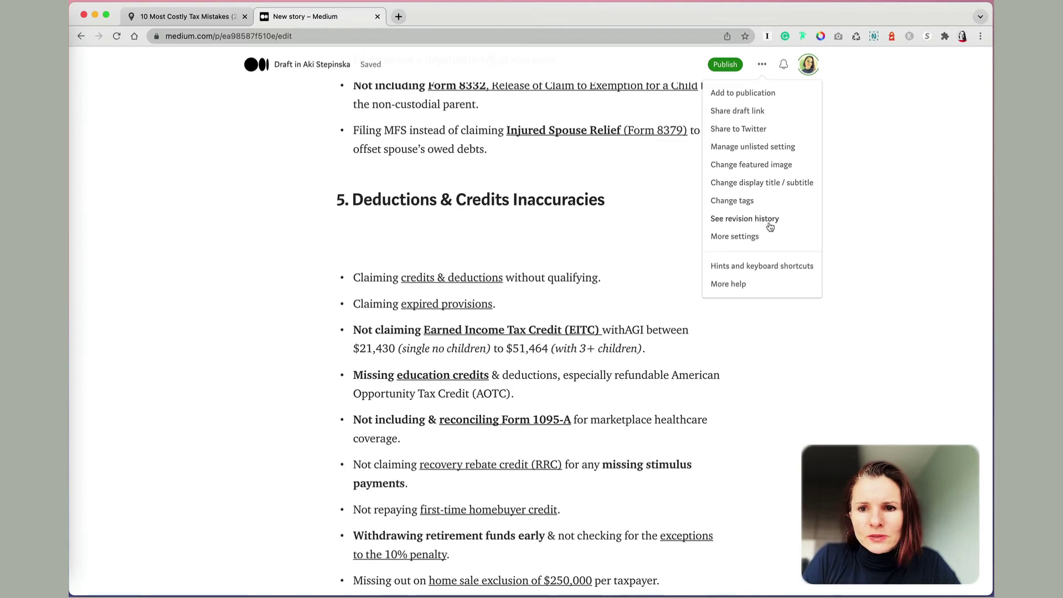
Step: Expand the story's Advanced Settings to confirm the canonical link points to the original TaxGuide101 post
{"action": "left_click", "coordinate": [752, 238]}
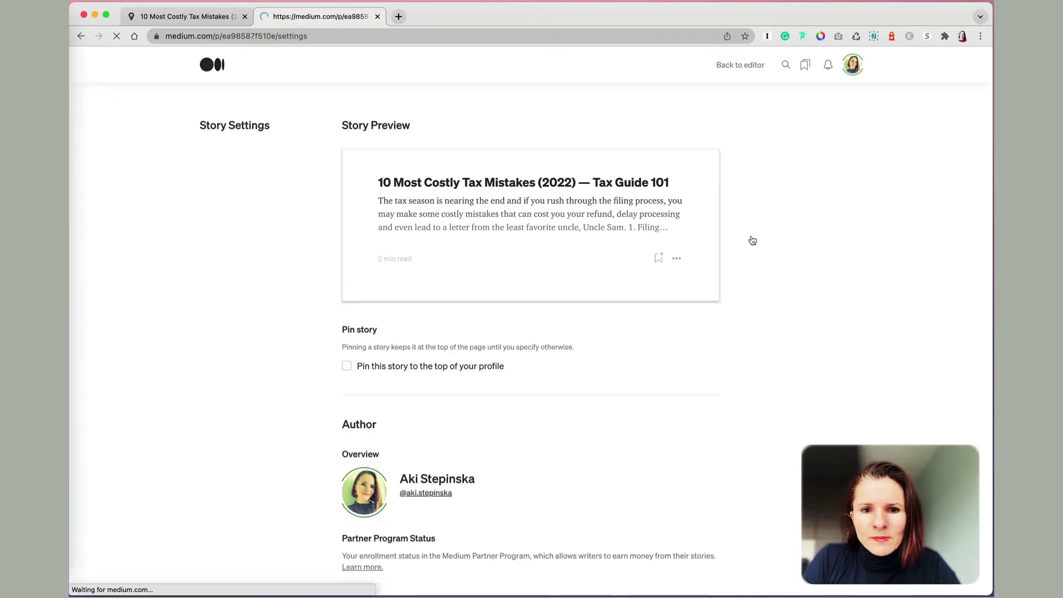
{"action": "scroll", "coordinate": [691, 391], "scroll_direction": "down", "scroll_amount": 5}
{"action": "scroll", "coordinate": [691, 391], "scroll_direction": "down", "scroll_amount": 5}
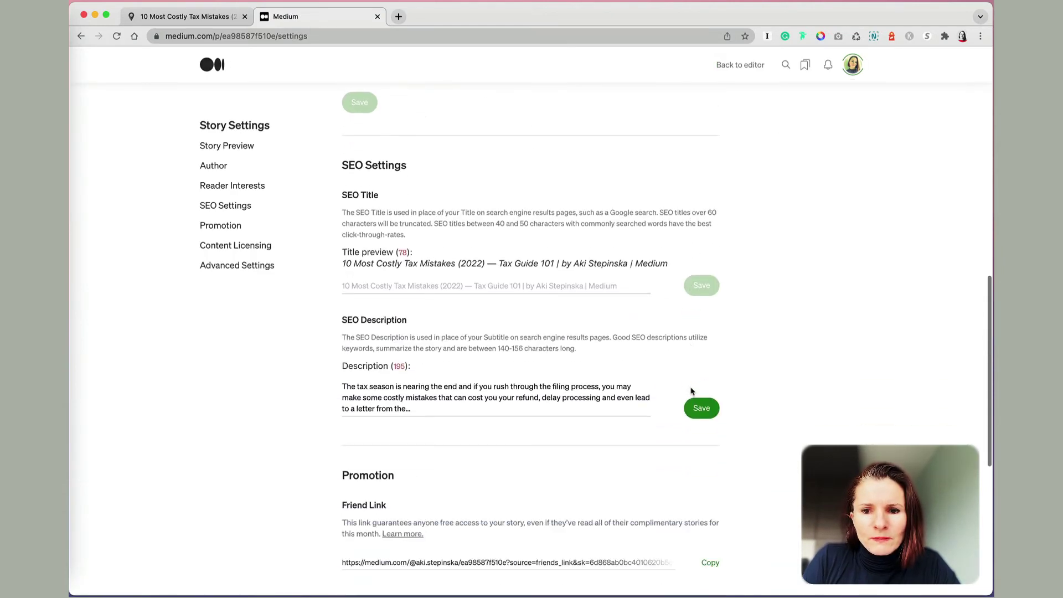
{"action": "scroll", "coordinate": [691, 390], "scroll_direction": "down", "scroll_amount": 5}
{"action": "scroll", "coordinate": [691, 388], "scroll_direction": "down", "scroll_amount": 3}
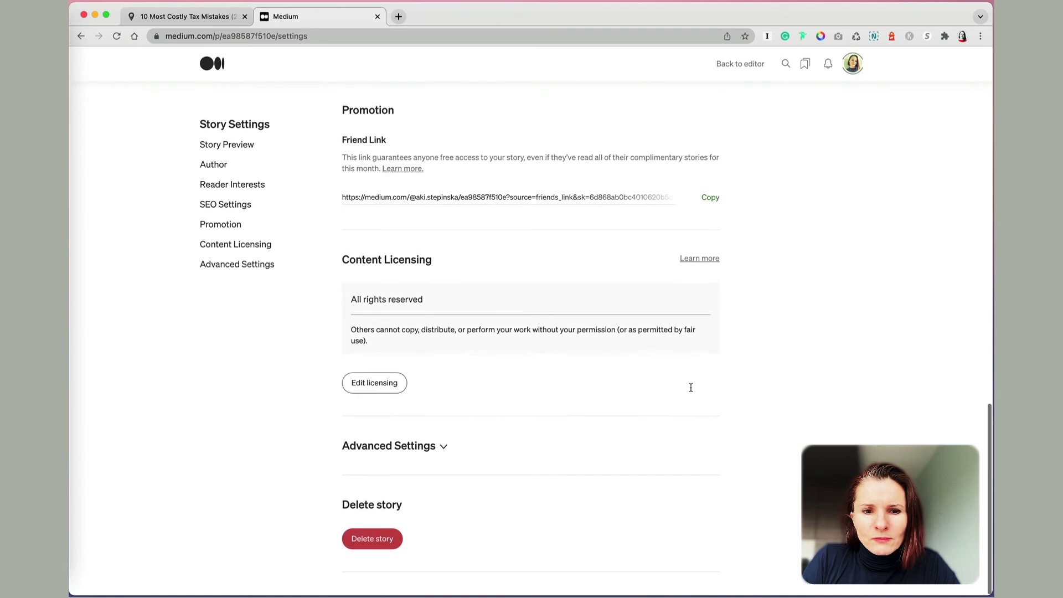
{"action": "left_click", "coordinate": [443, 446]}
{"action": "scroll", "coordinate": [442, 452], "scroll_direction": "down", "scroll_amount": 4}
{"action": "scroll", "coordinate": [441, 453], "scroll_direction": "down", "scroll_amount": 1}
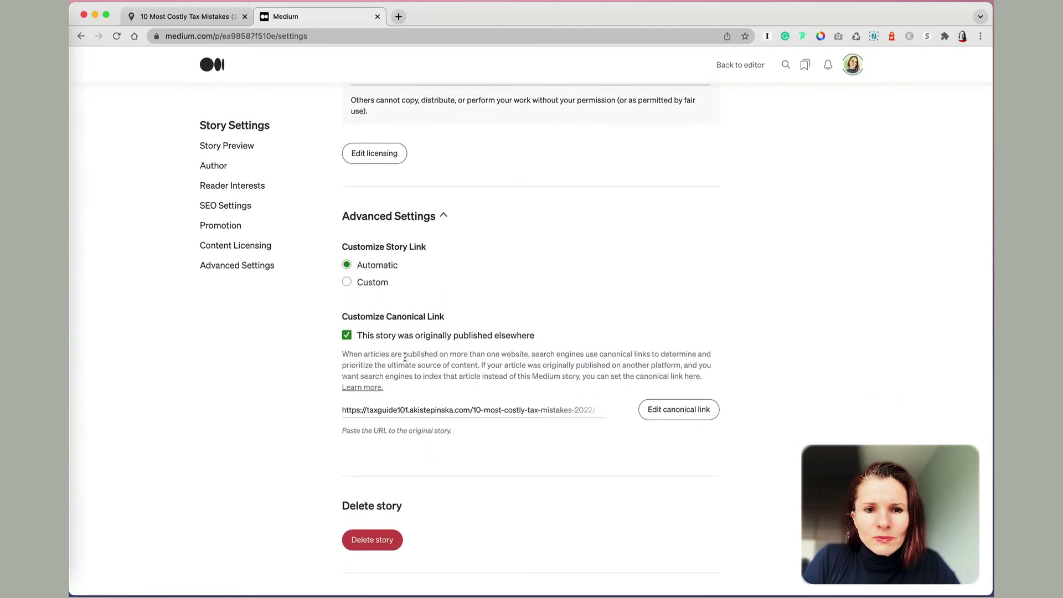